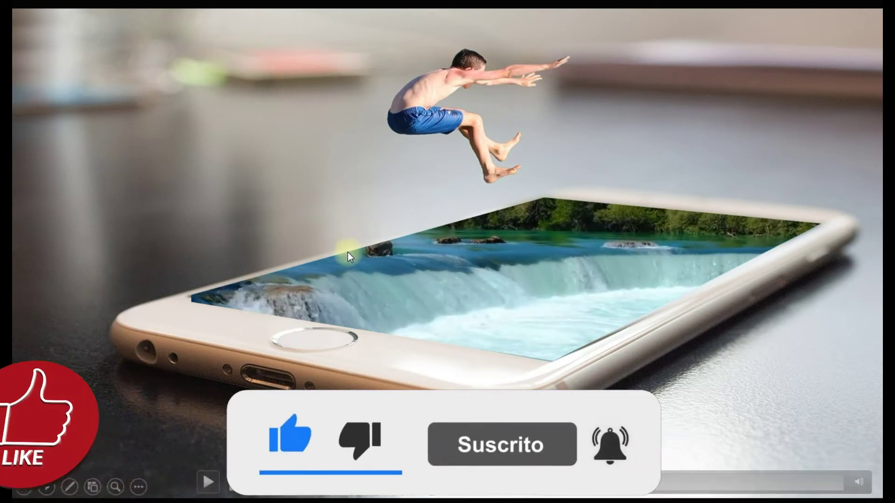
Step: Pause the waterfall video and exit the slide show back to the phone slide in the editor
click(463, 314)
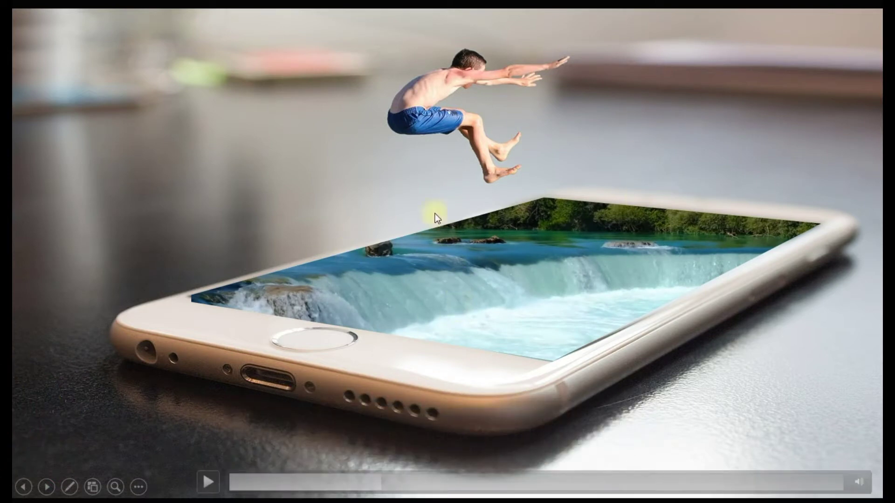
key(Escape)
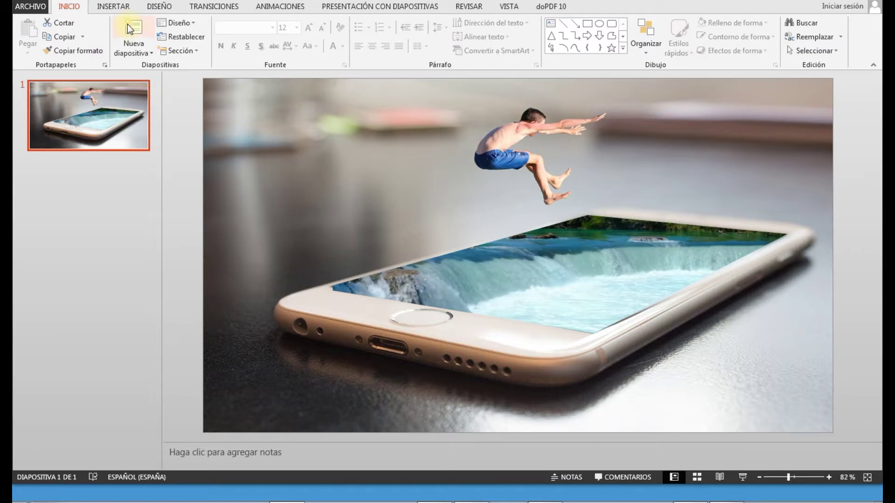
Step: Add a blank slide and delete the original phone photo slide
click(133, 50)
click(159, 211)
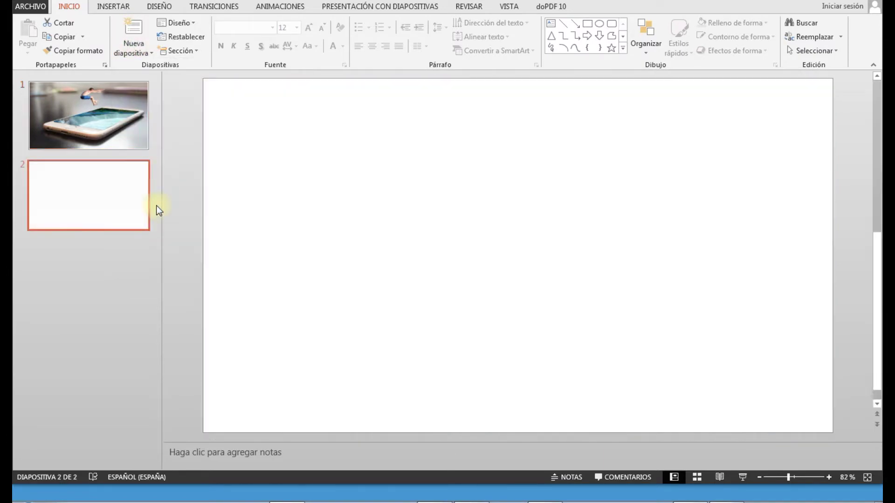
click(124, 121)
key(Delete)
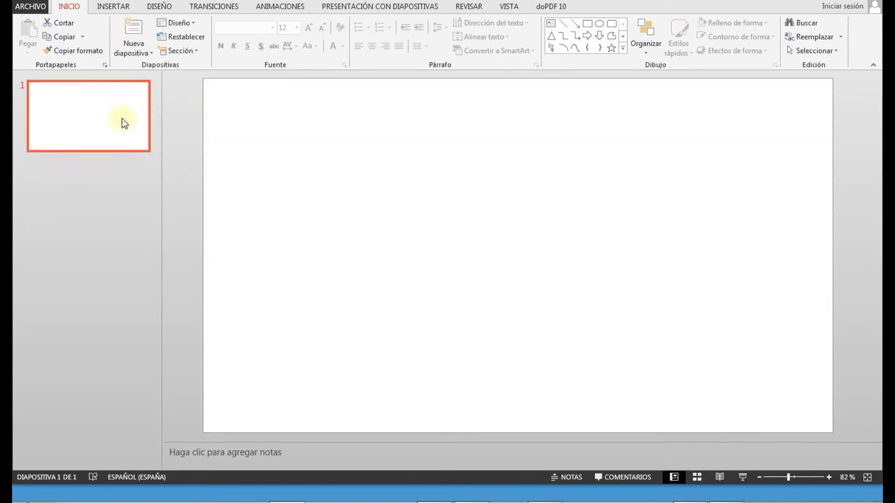
Step: Insert the photographer-42623_1920 picture onto the blank slide
click(108, 7)
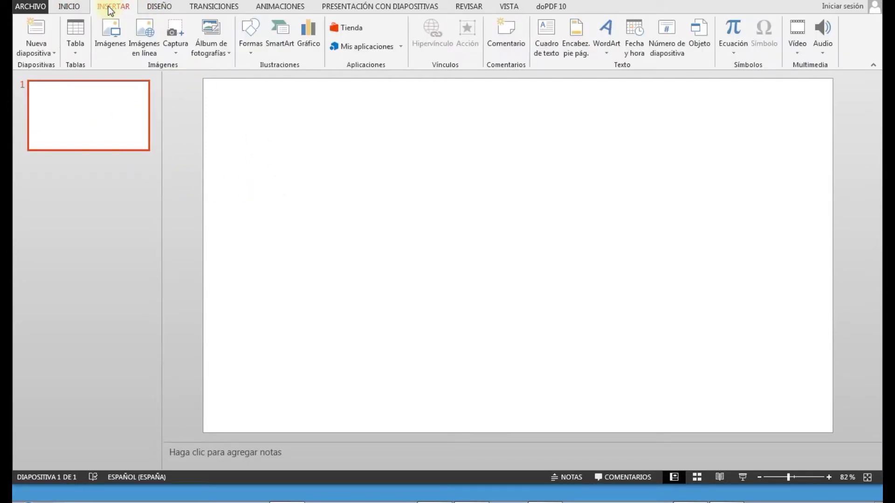
click(113, 41)
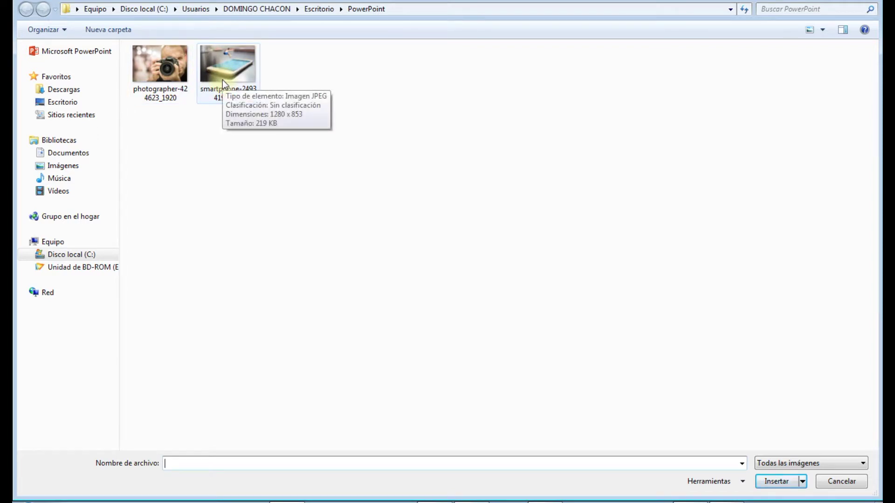
double_click(175, 66)
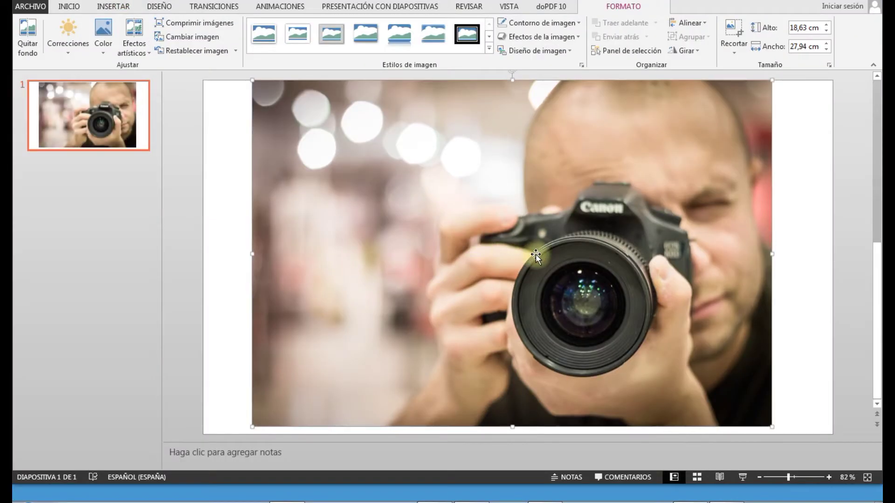
Step: Stretch the photographer photo's left, right and bottom edges out to the slide edges
drag(252, 253, 203, 254)
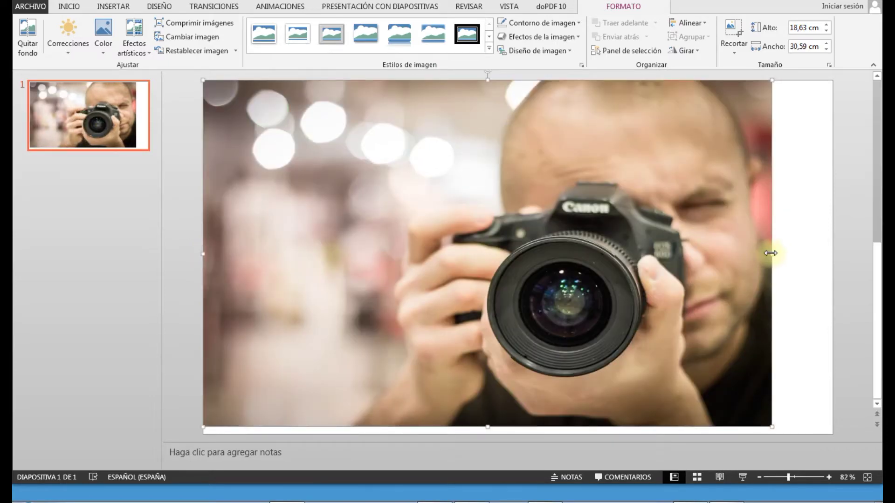
drag(771, 253, 832, 255)
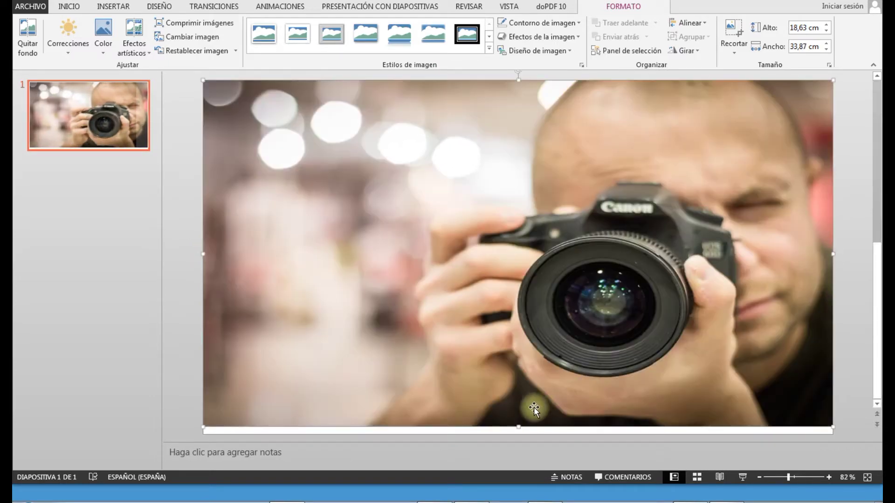
drag(519, 427, 518, 430)
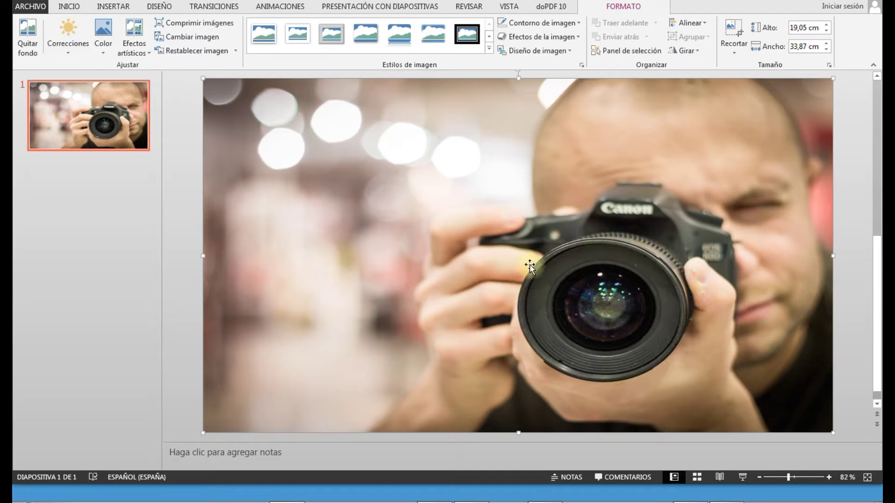
click(114, 9)
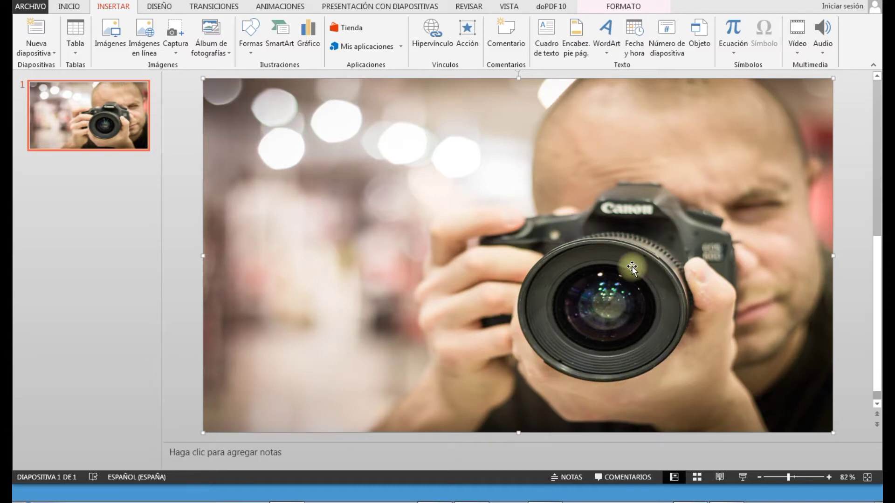
click(250, 30)
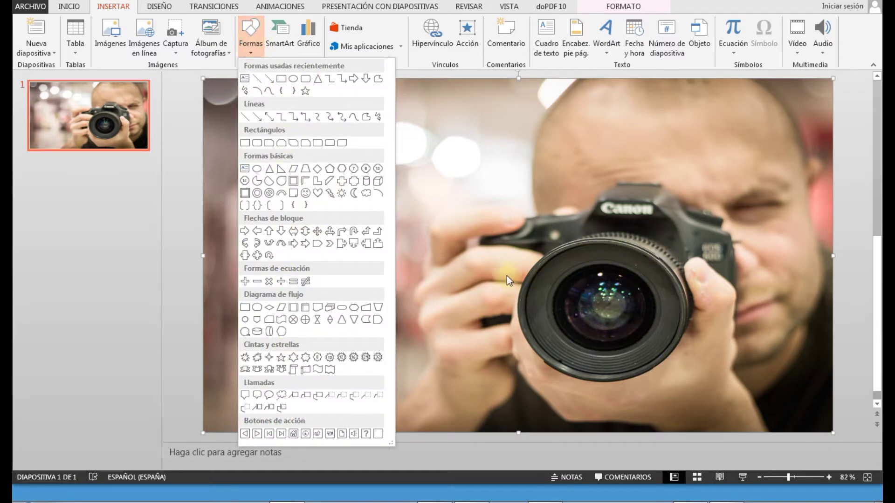
Step: Draw a 7.78 × 7.78 cm blue ellipse and move it over the camera lens
click(295, 78)
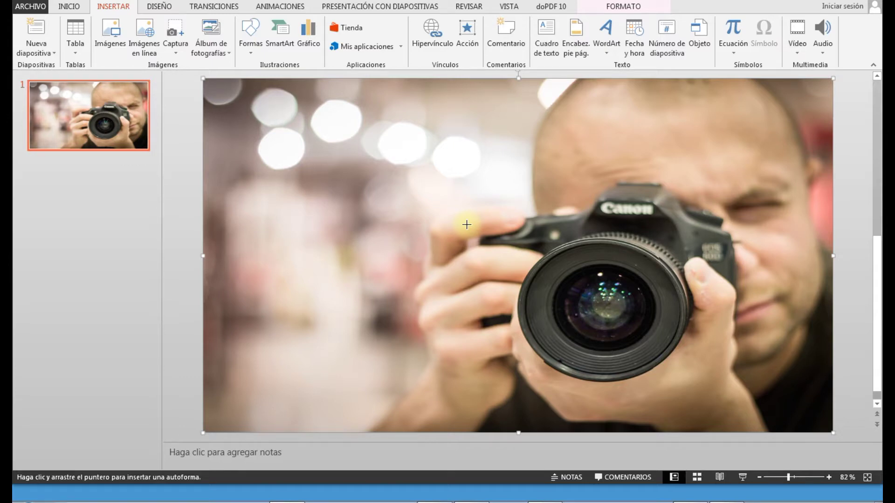
click(69, 6)
click(113, 6)
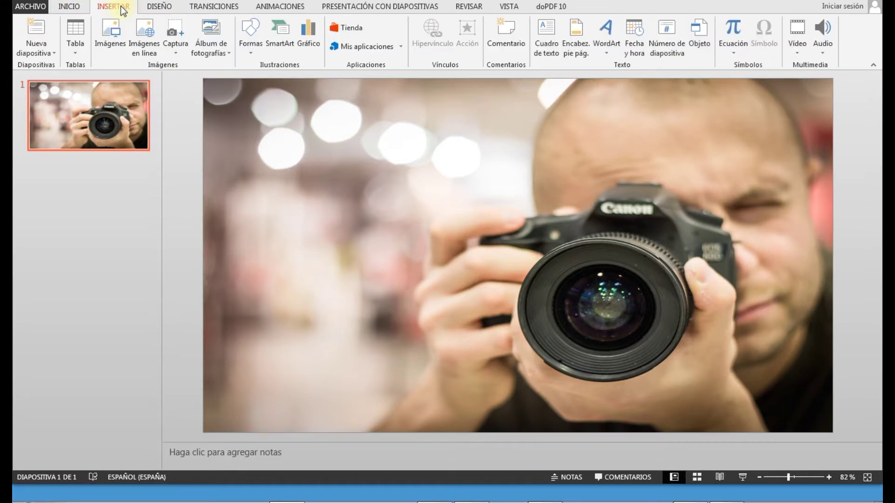
click(259, 43)
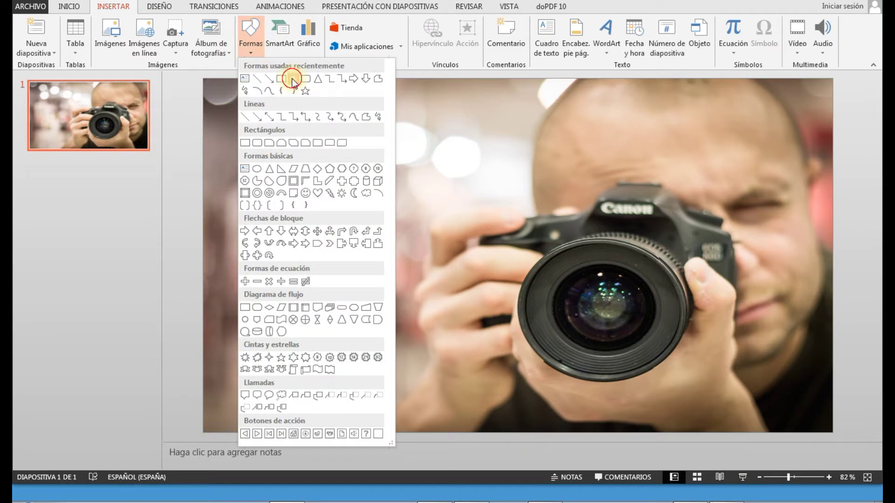
click(292, 80)
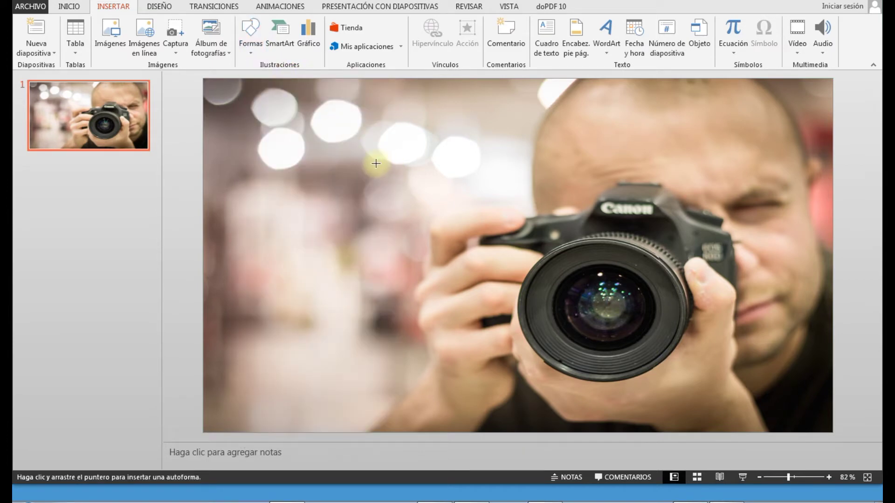
drag(375, 164, 470, 308)
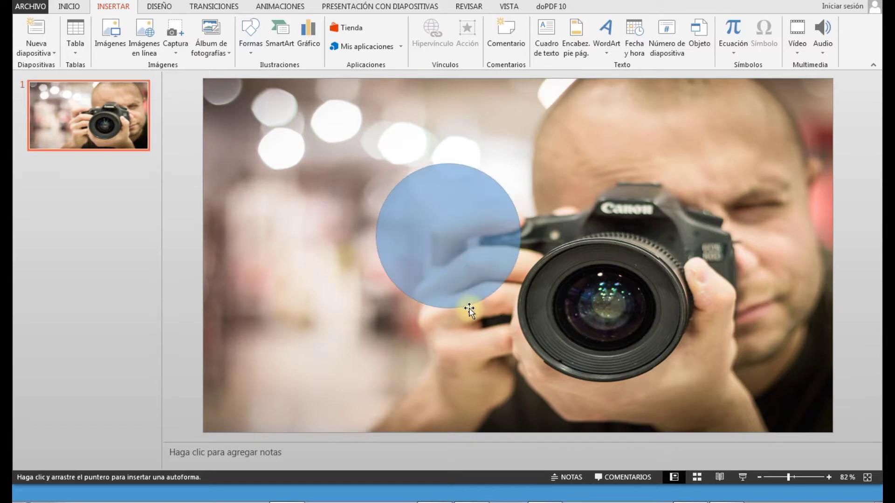
drag(440, 256, 596, 308)
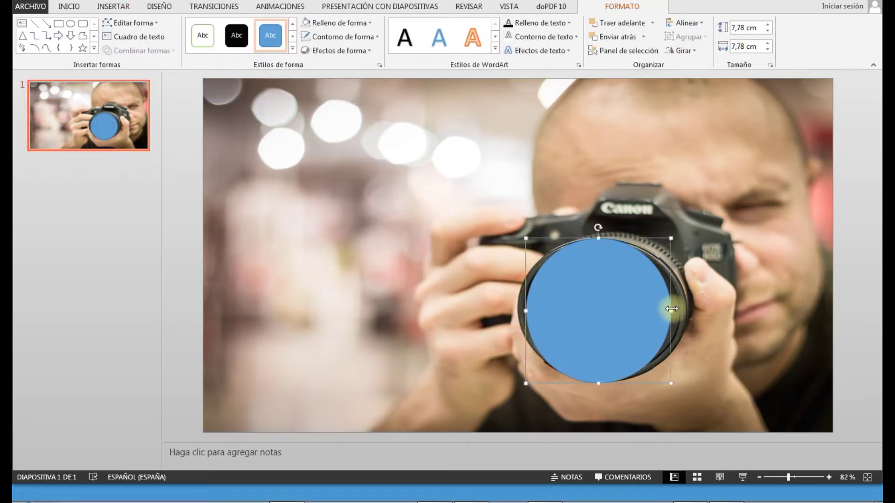
Step: Resize the blue oval to 7.13 × 8.5 cm so it fills the lens rim
drag(671, 310, 681, 310)
drag(525, 311, 521, 312)
drag(597, 238, 595, 243)
drag(599, 379, 601, 376)
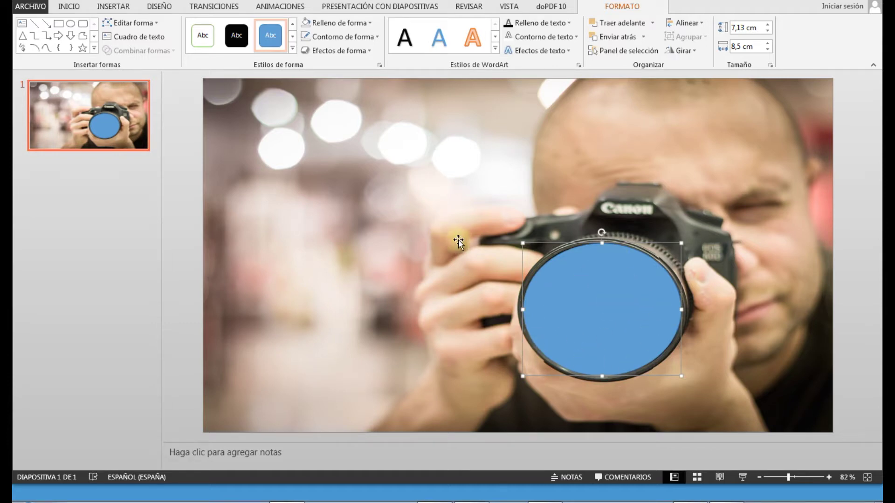
click(379, 202)
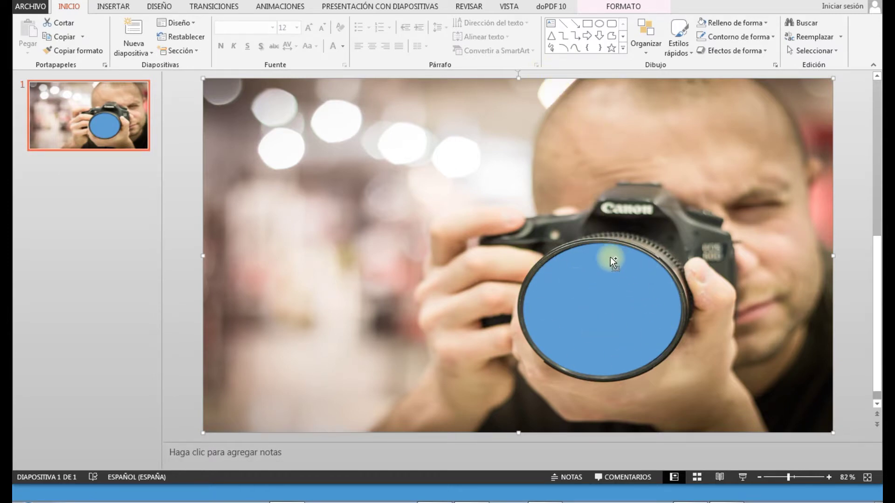
click(600, 304)
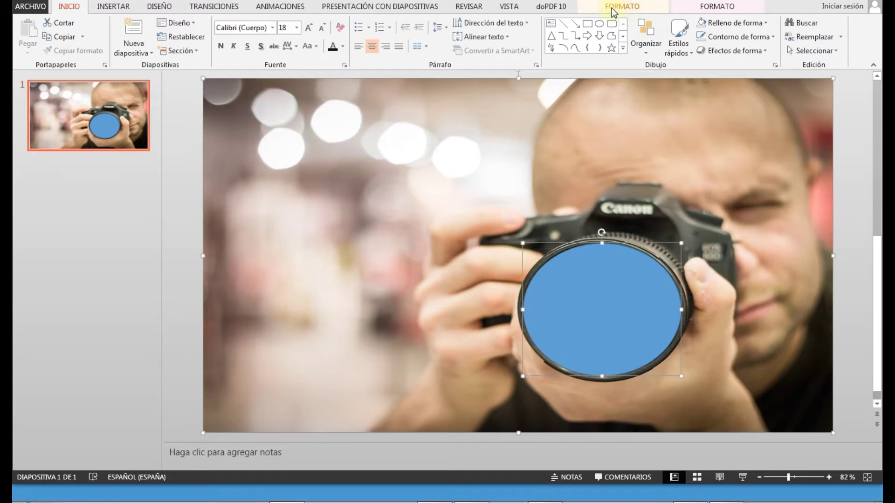
click(648, 9)
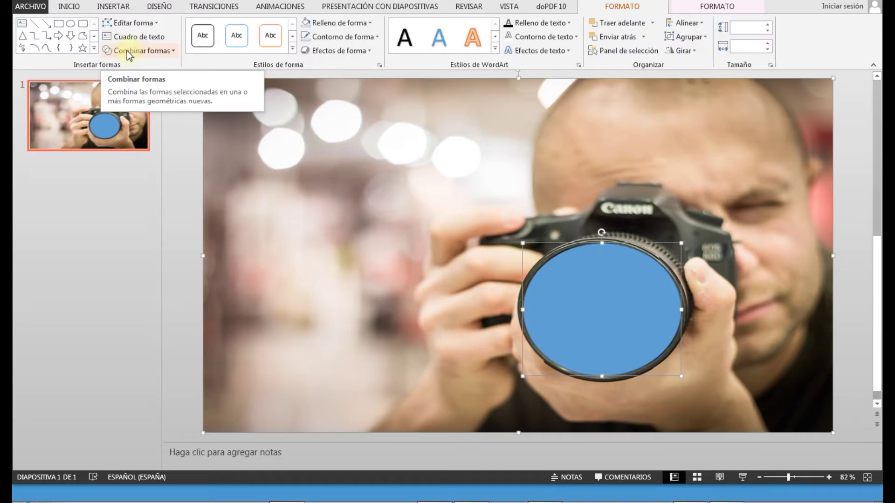
click(153, 54)
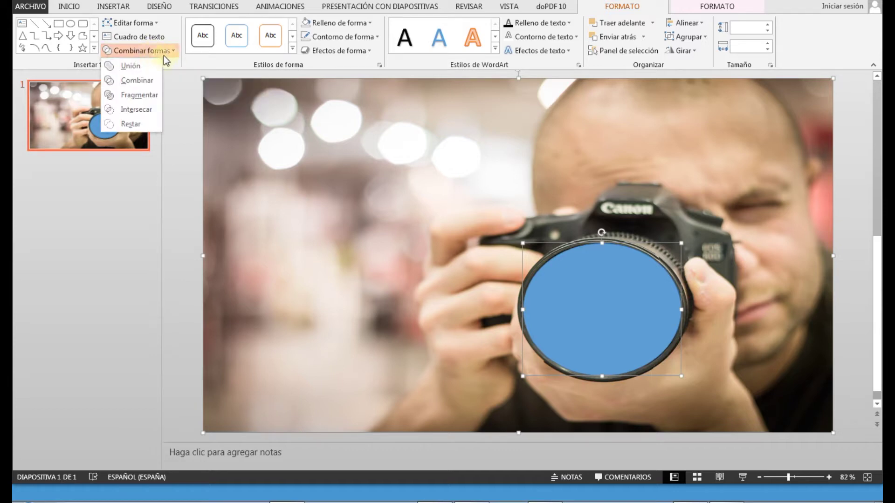
click(135, 84)
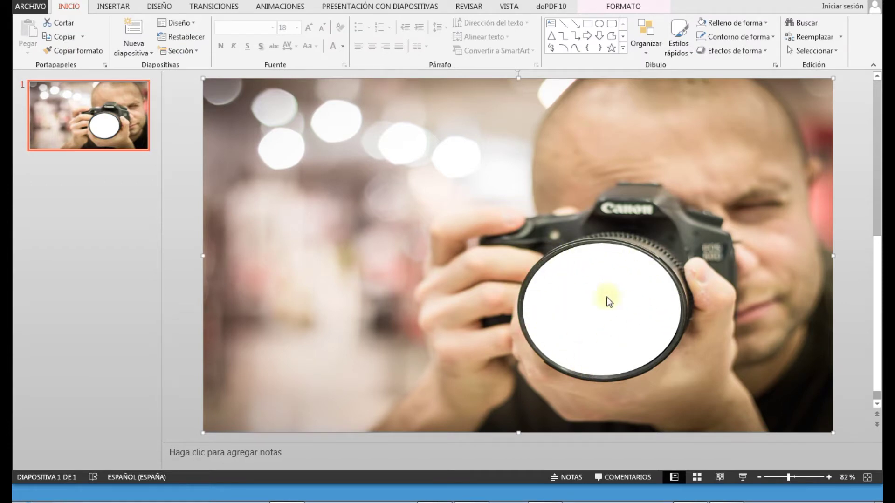
key(ctrl+z)
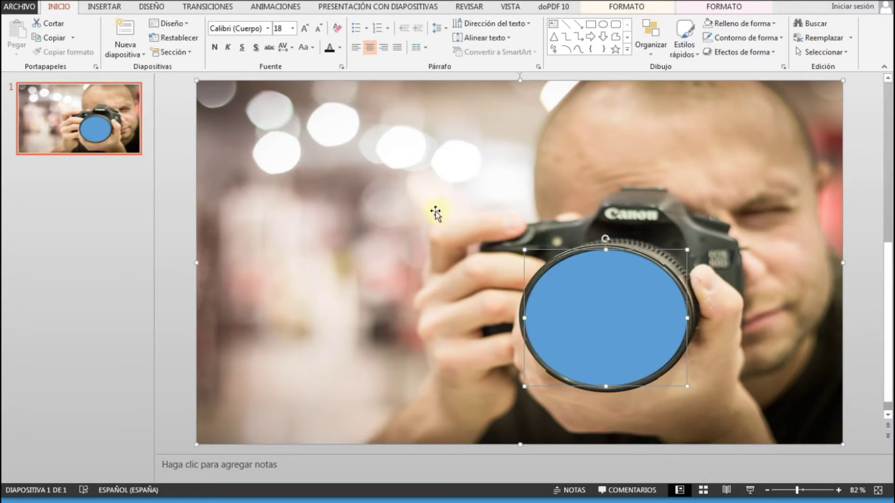
click(185, 174)
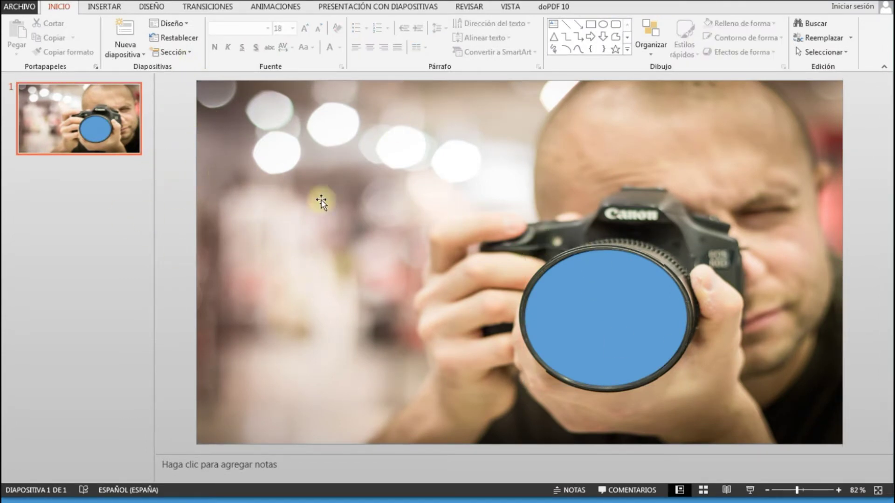
click(615, 309)
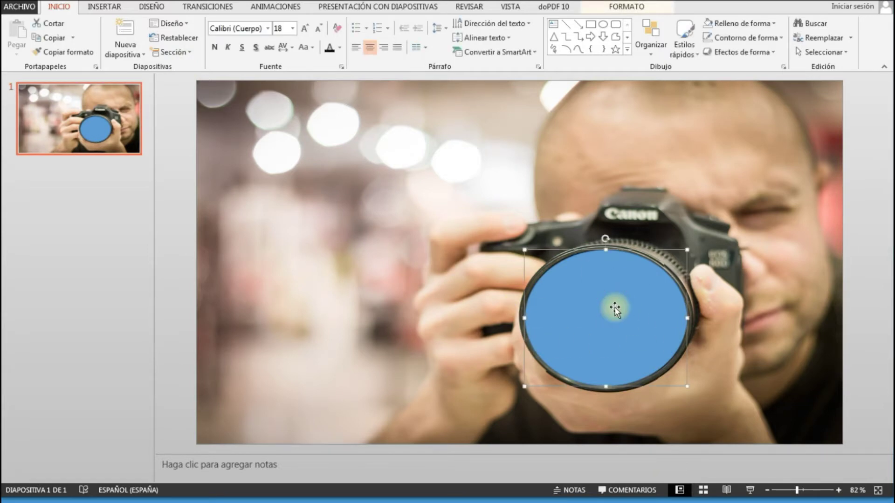
shift+click(412, 106)
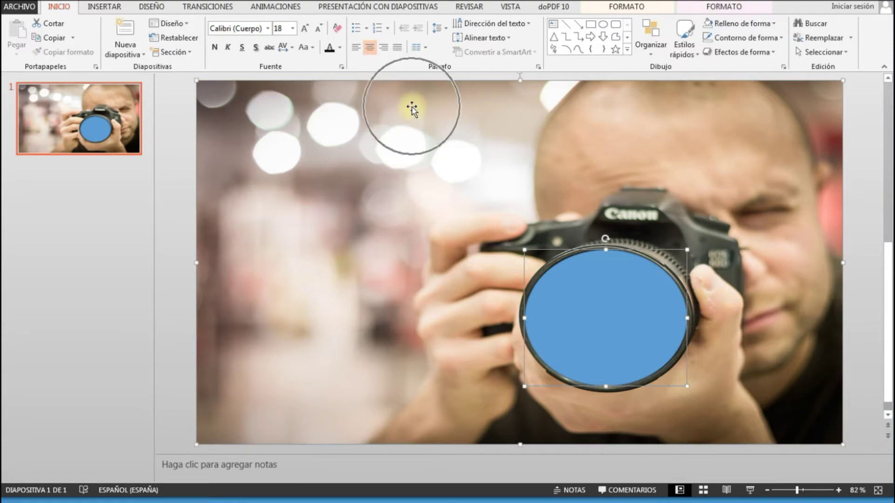
Step: Select the photo plus the ellipse and apply Combinar to cut a hole in the lens
click(630, 10)
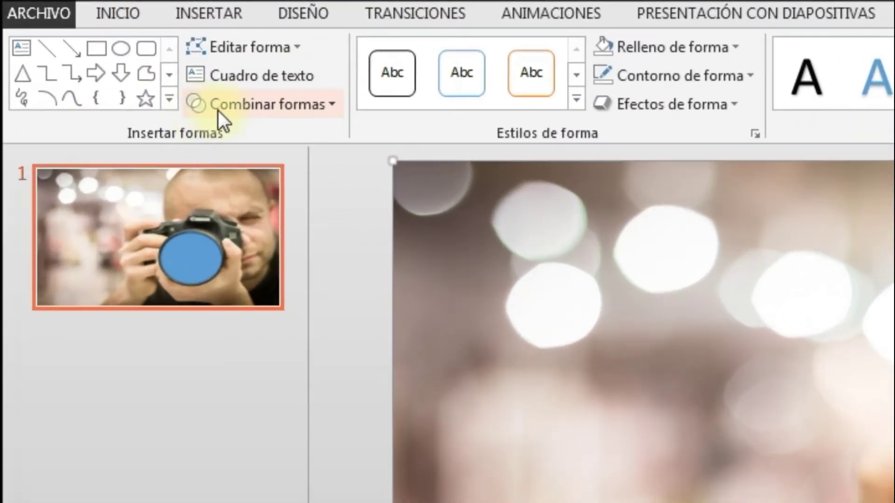
click(290, 102)
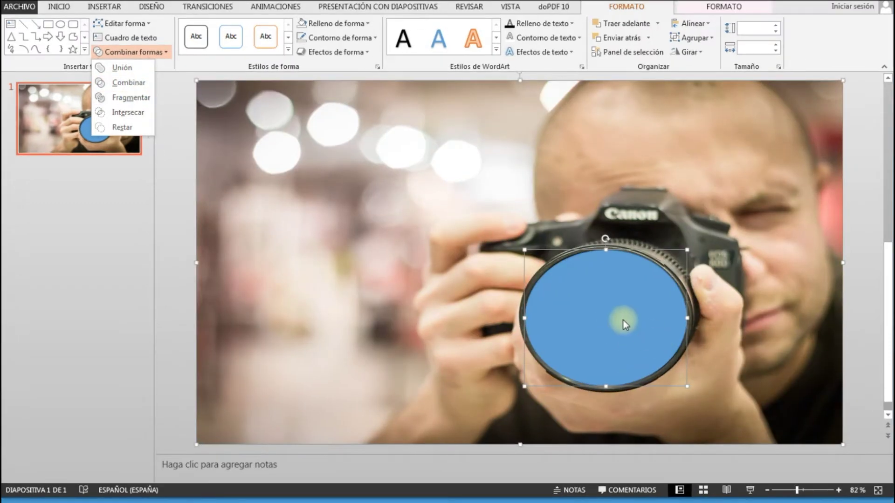
click(183, 200)
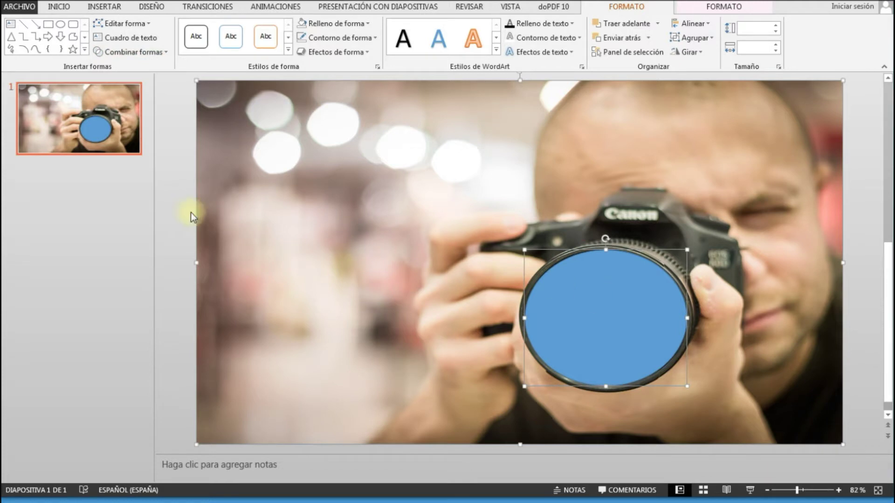
click(175, 194)
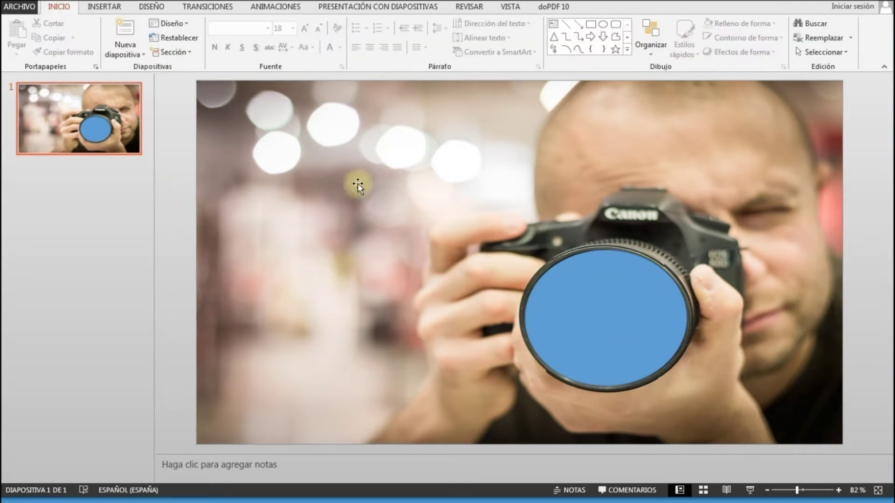
click(386, 130)
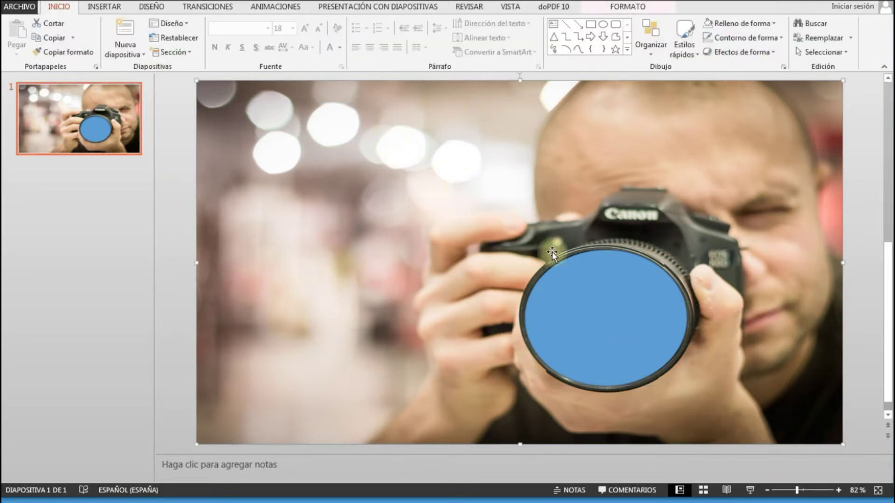
click(598, 308)
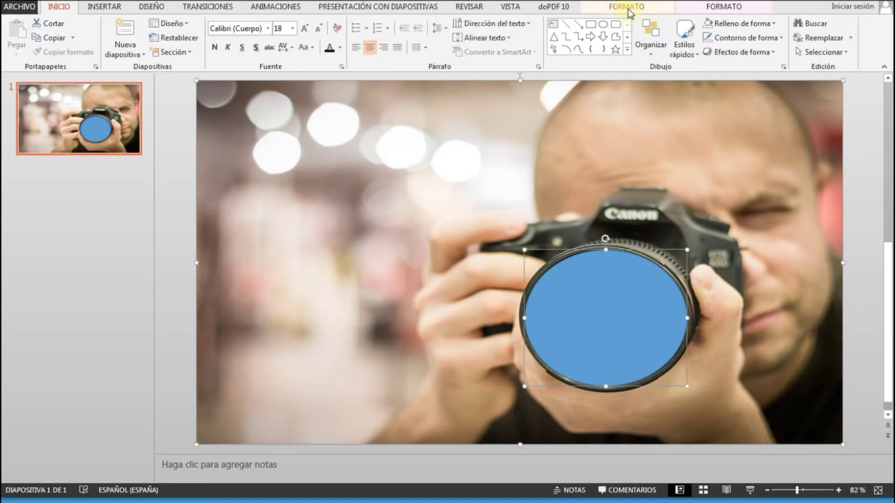
click(627, 6)
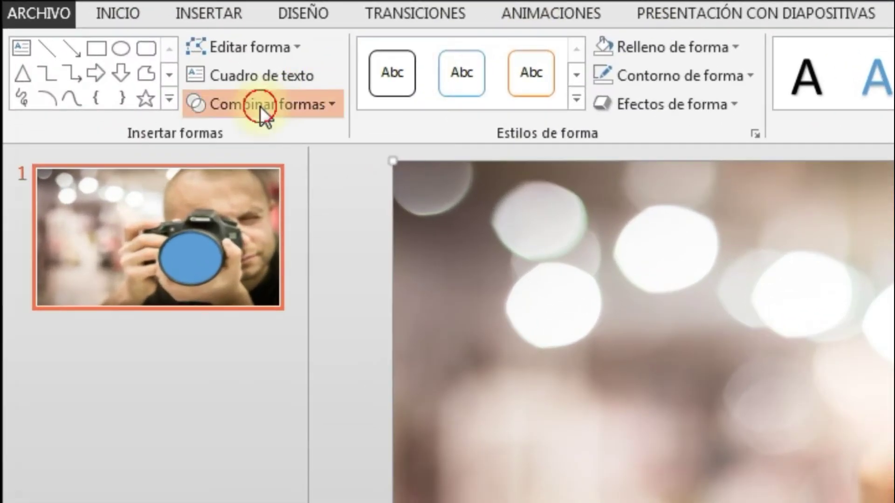
click(147, 56)
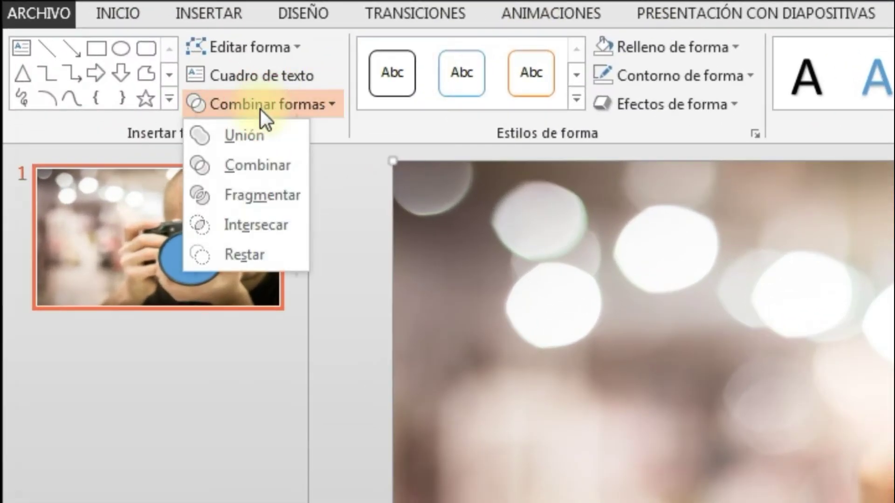
click(260, 165)
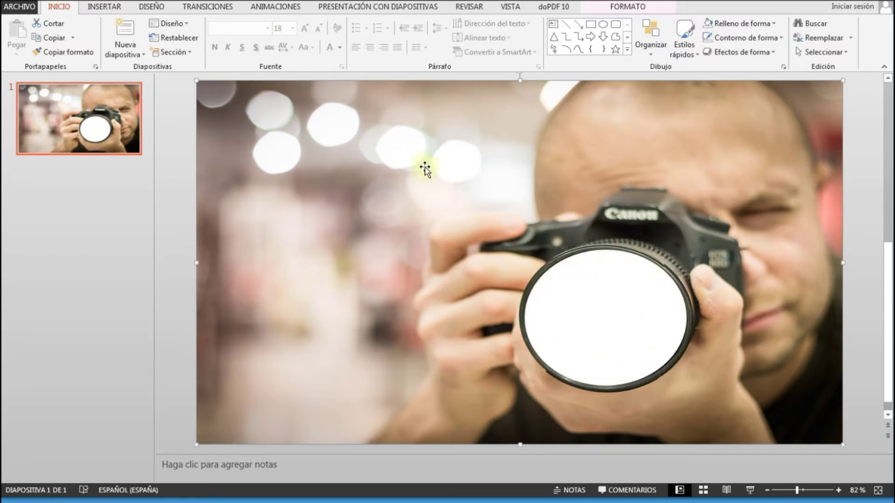
click(105, 8)
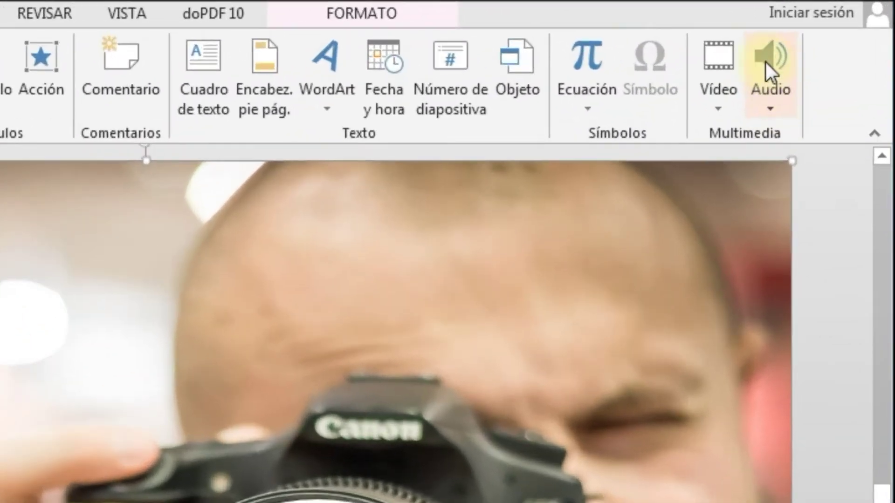
Step: Start inserting a video from this PC and browse to the Escritorio folder
click(720, 99)
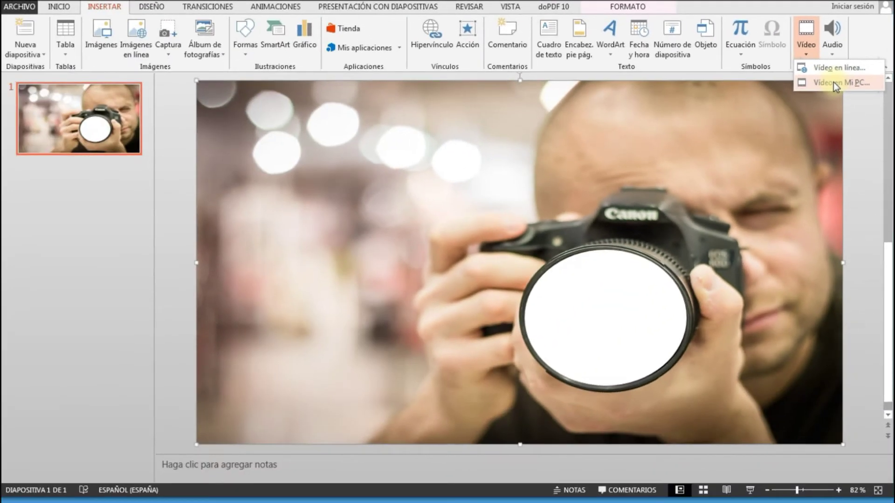
click(834, 82)
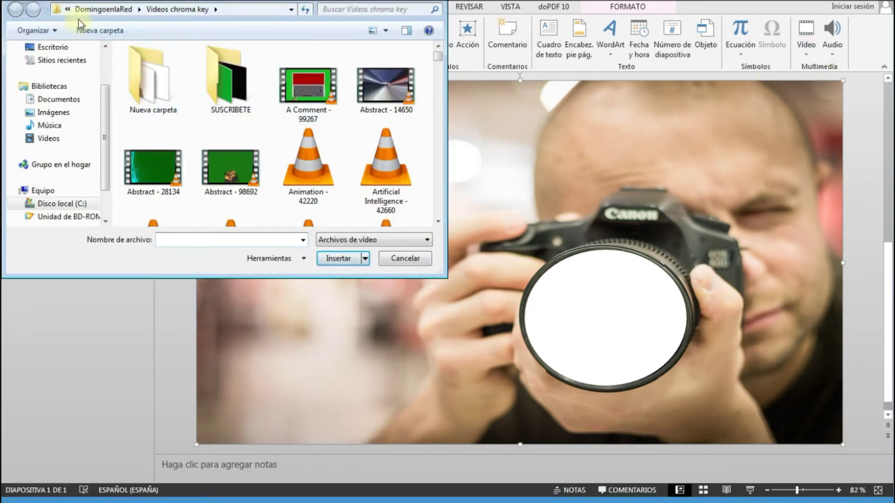
click(68, 10)
click(69, 24)
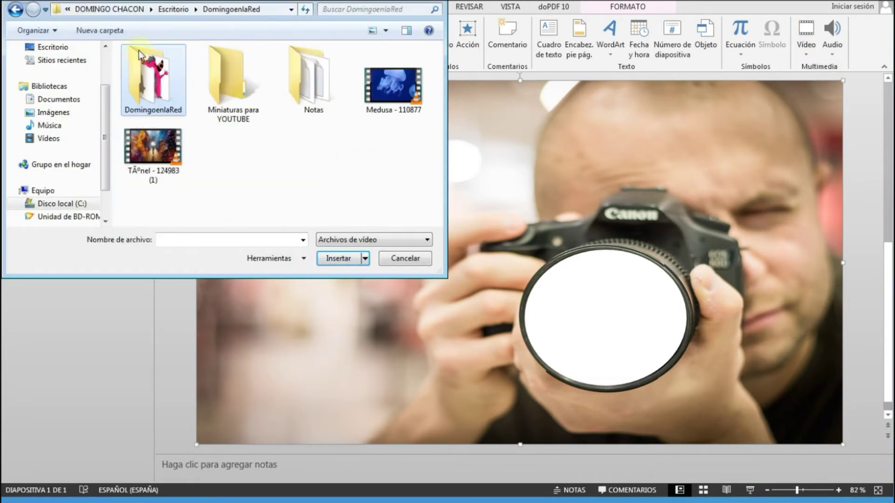
click(68, 10)
click(88, 86)
Step: Open the PowerPoint folder and insert the second, city-street video onto the slide
mouse_move(440, 74)
mouse_down()
mouse_move(454, 165)
mouse_move(400, 221)
mouse_up()
drag(441, 193, 440, 141)
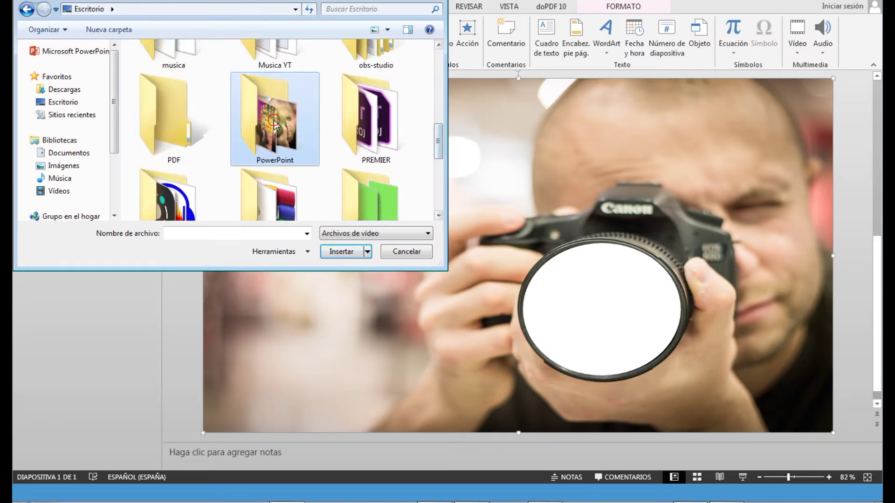
double_click(273, 121)
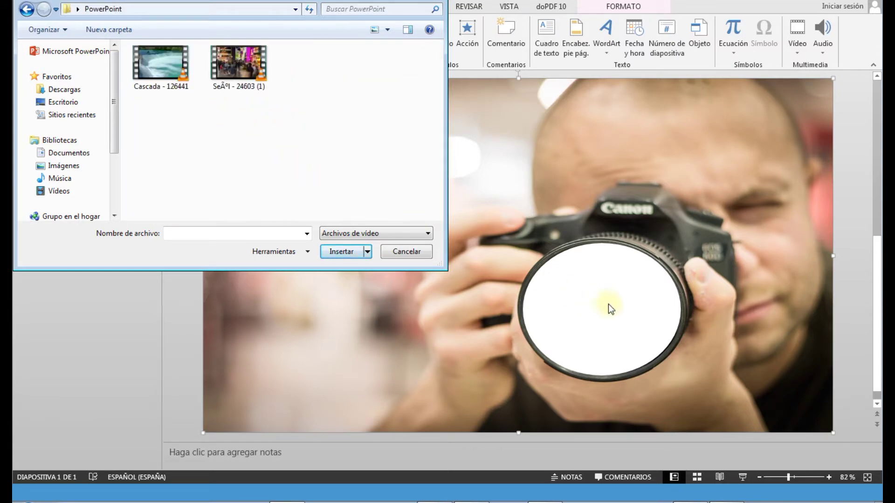
double_click(242, 80)
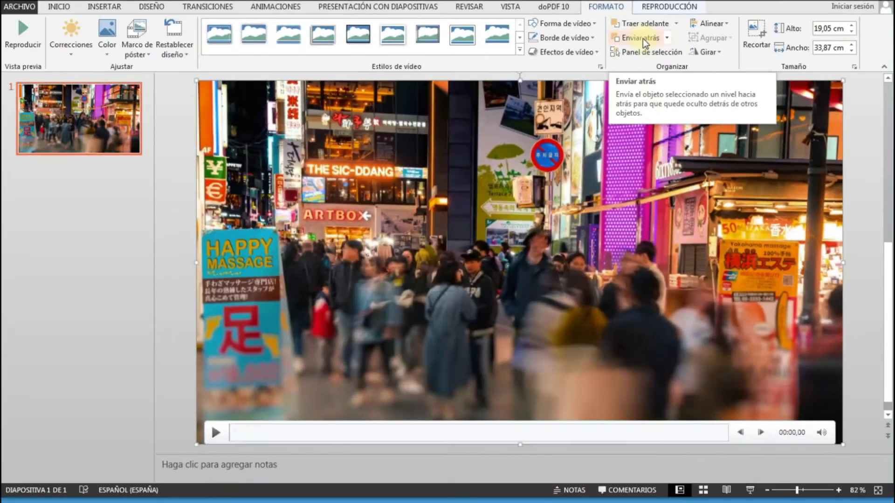
Step: Send the street video behind the photographer photo with Enviar atrás
click(641, 37)
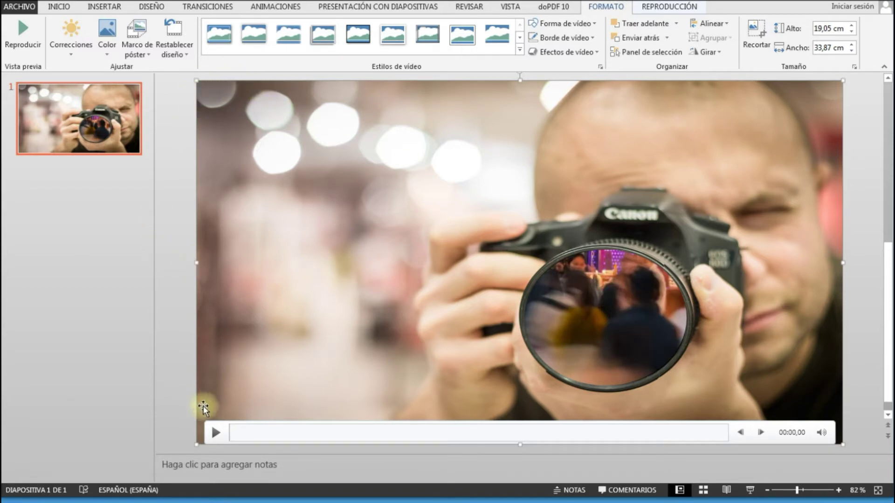
Step: Shrink the video to 21 × 11.82 cm, preview it, and start the slide show
drag(196, 81, 442, 218)
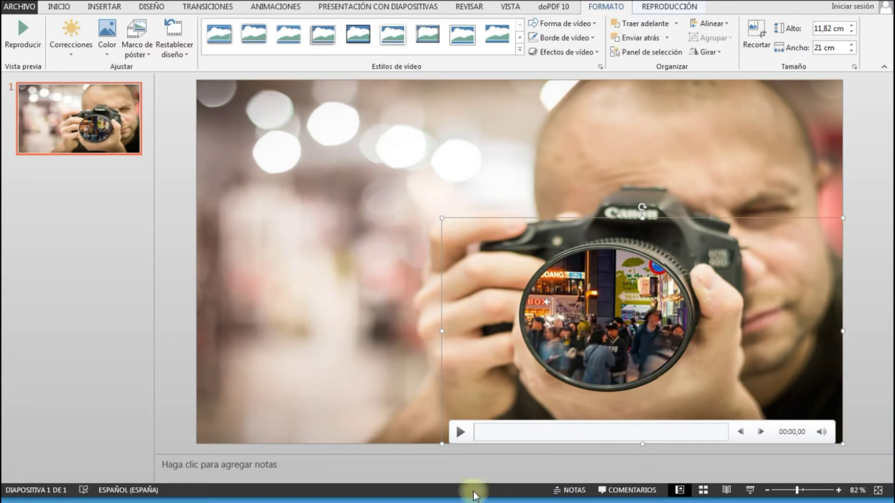
click(460, 432)
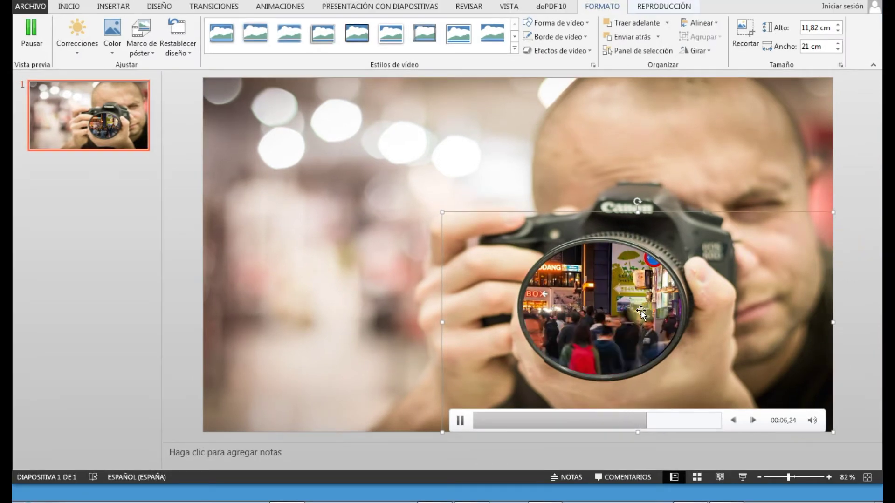
click(461, 421)
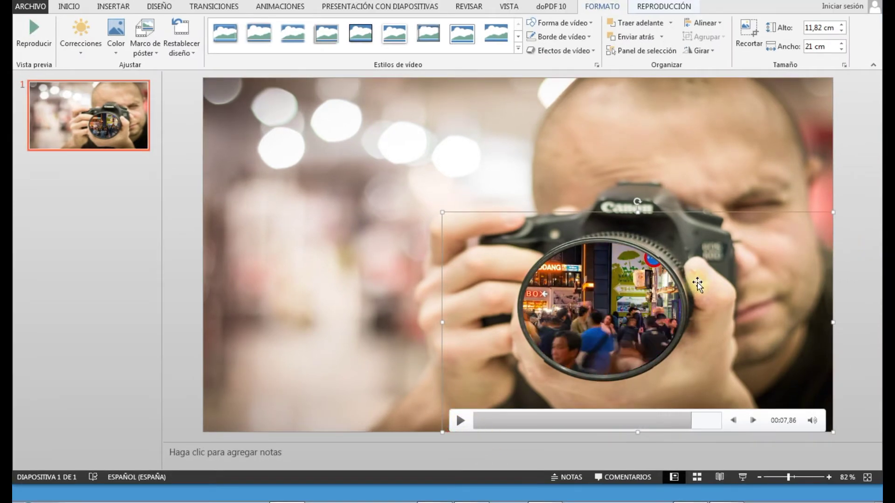
click(743, 477)
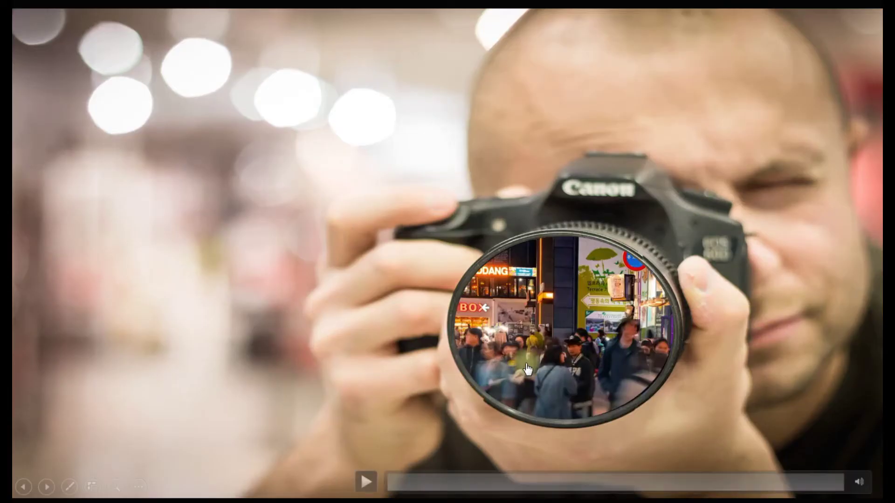
mouse_move(611, 264)
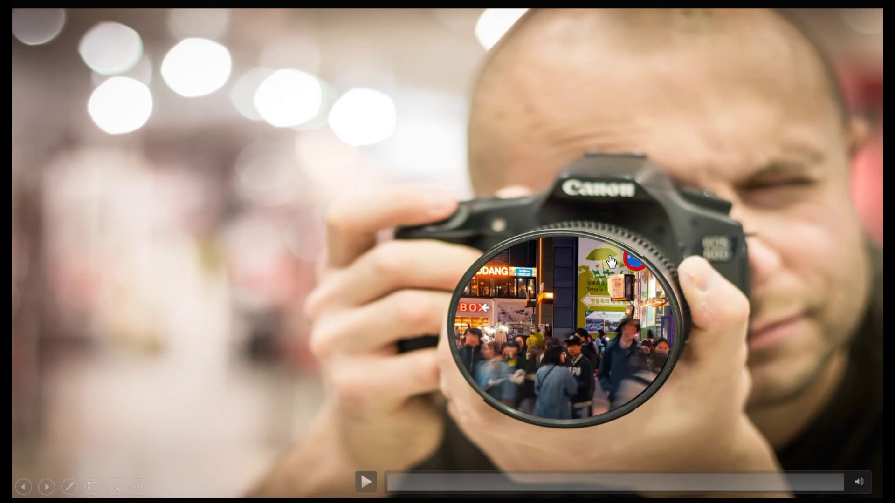
click(366, 482)
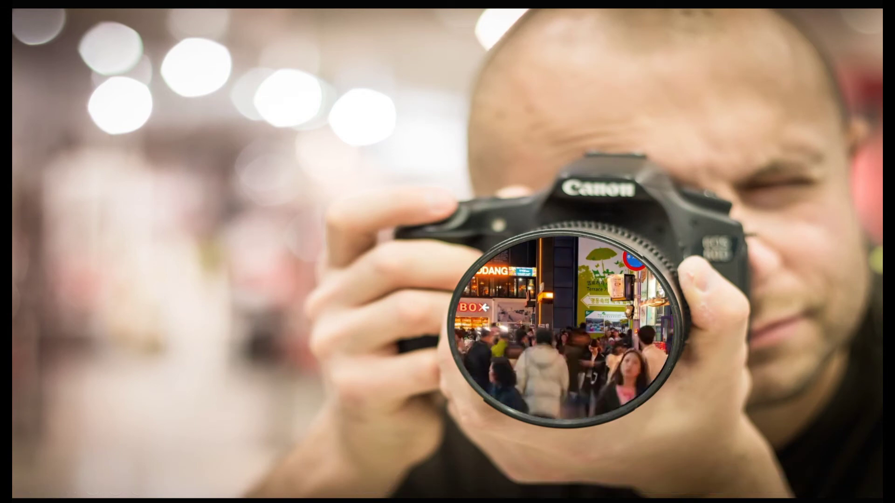
key(Escape)
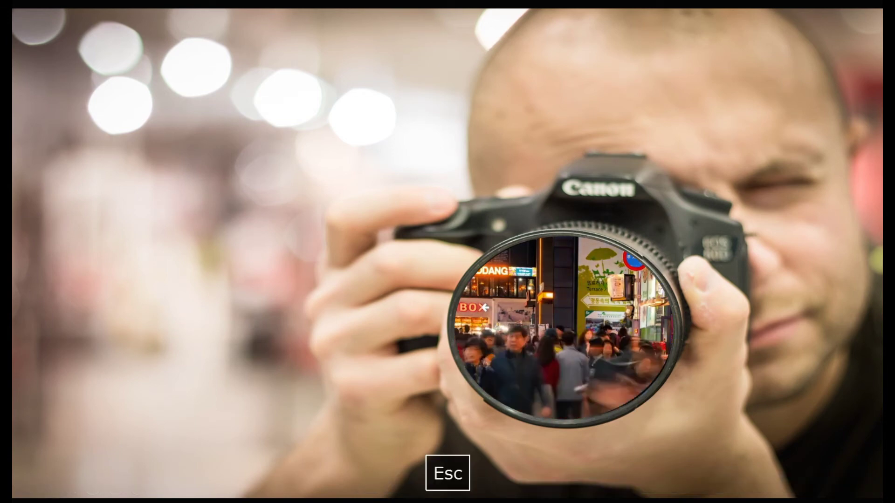
key(Escape)
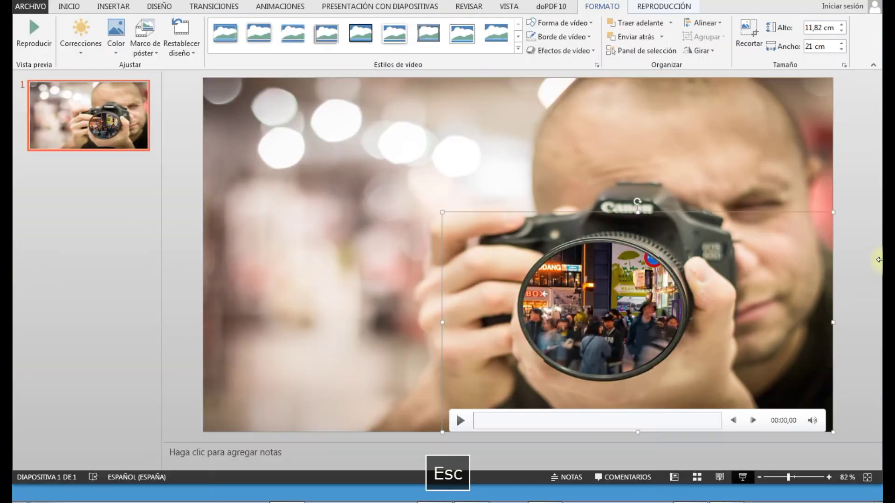
Step: Draw a blue rectangle across the top of the slide, type 'Hola a todos', and select the text
click(115, 6)
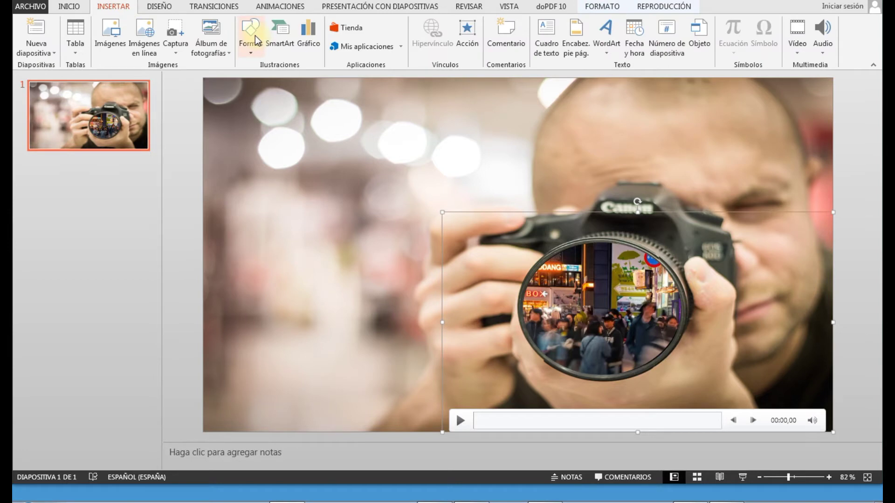
click(251, 38)
click(281, 79)
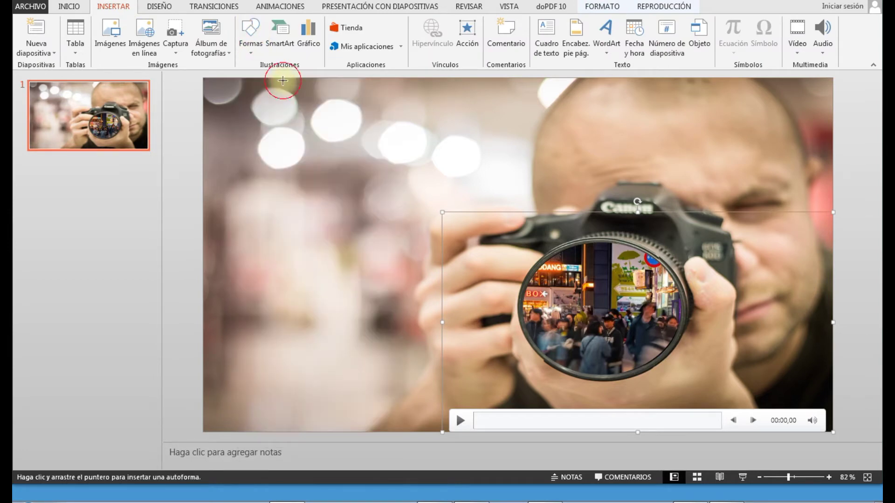
drag(311, 106, 670, 215)
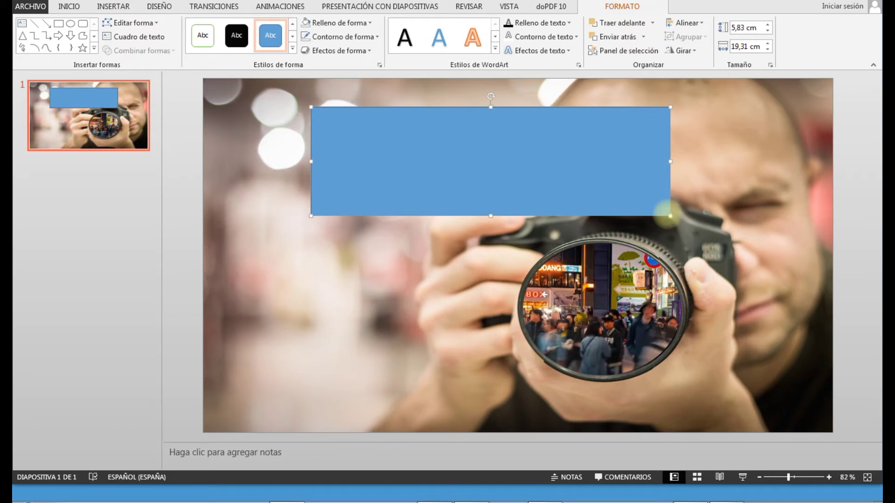
text(Hola a todos)
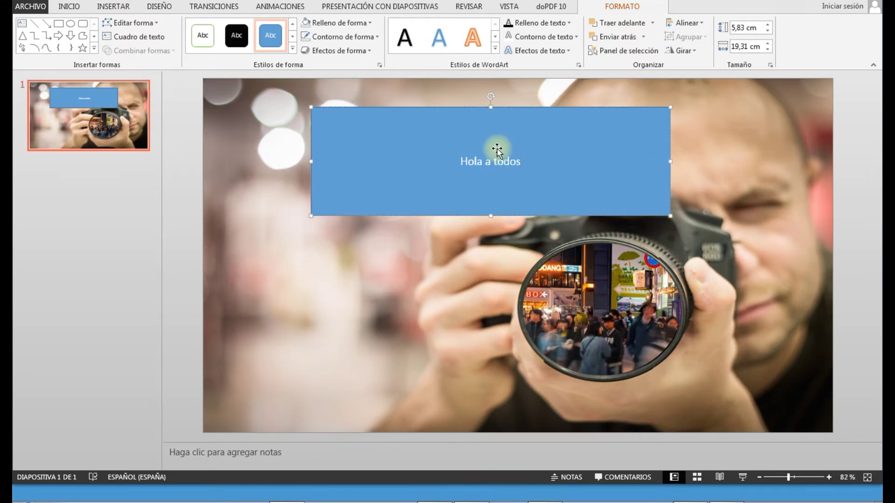
click(524, 162)
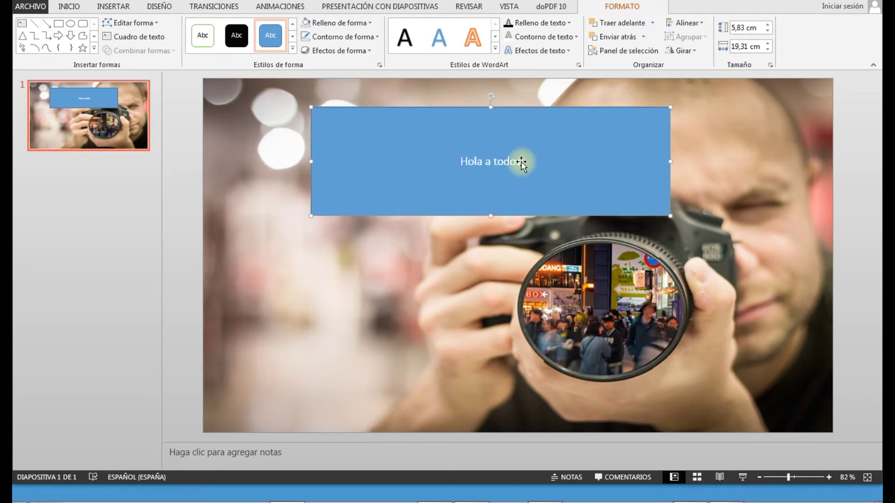
drag(521, 163, 455, 160)
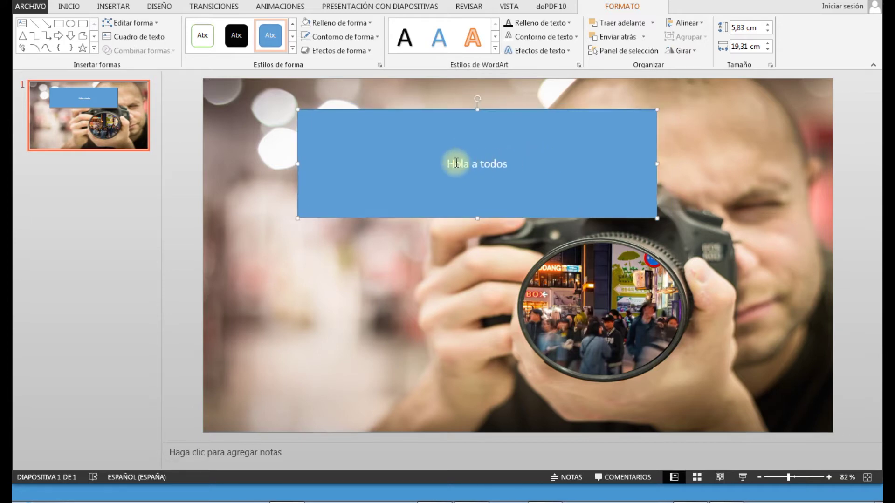
Step: Enlarge the 'Hola a todos' text to 60 pt
click(71, 8)
click(309, 28)
click(309, 28)
click(309, 28)
click(310, 28)
click(310, 28)
click(309, 28)
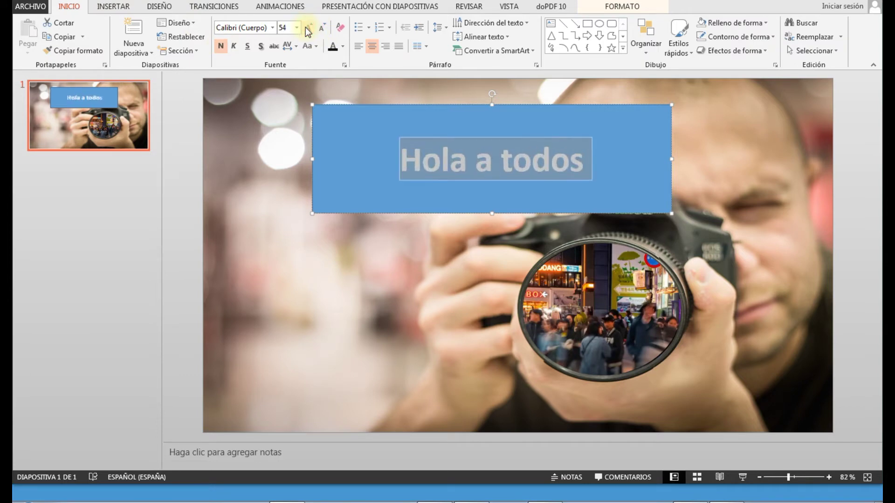
click(308, 29)
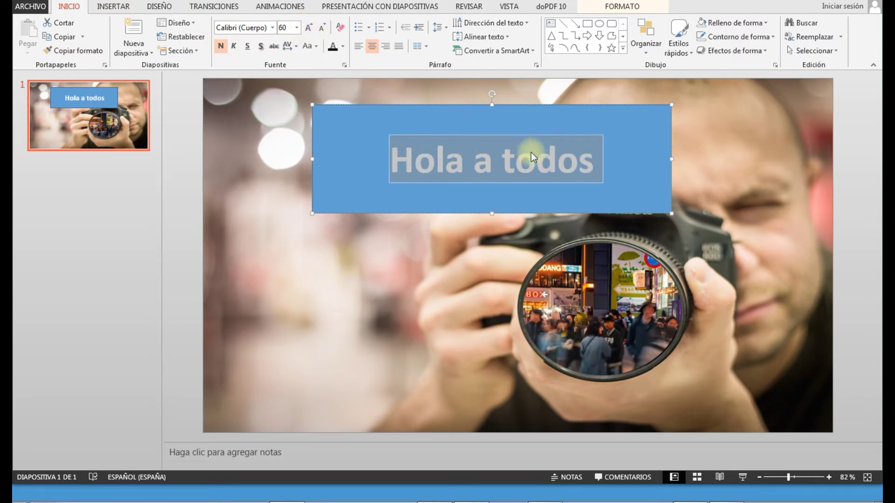
Step: Remove the blue fill and the outline from the text box
click(633, 9)
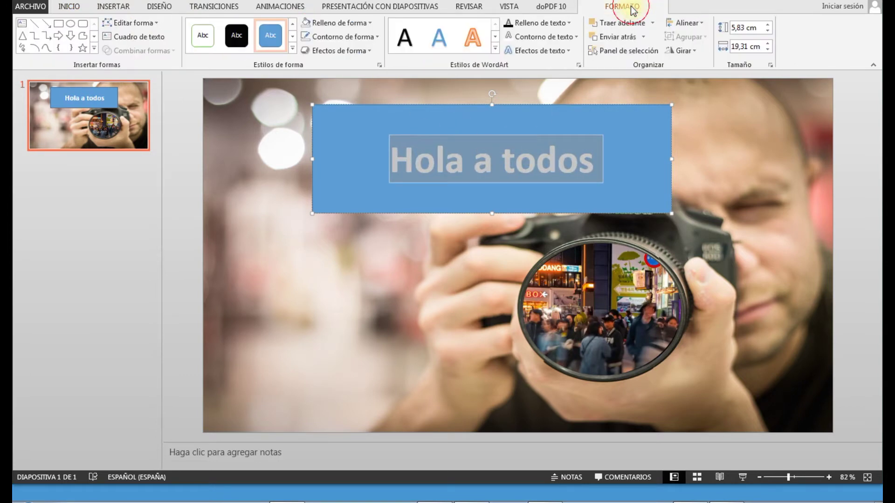
click(341, 24)
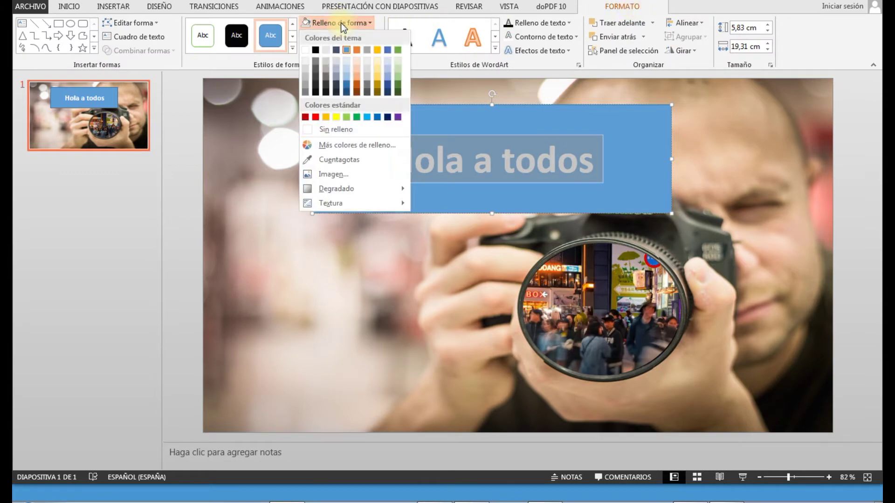
click(318, 129)
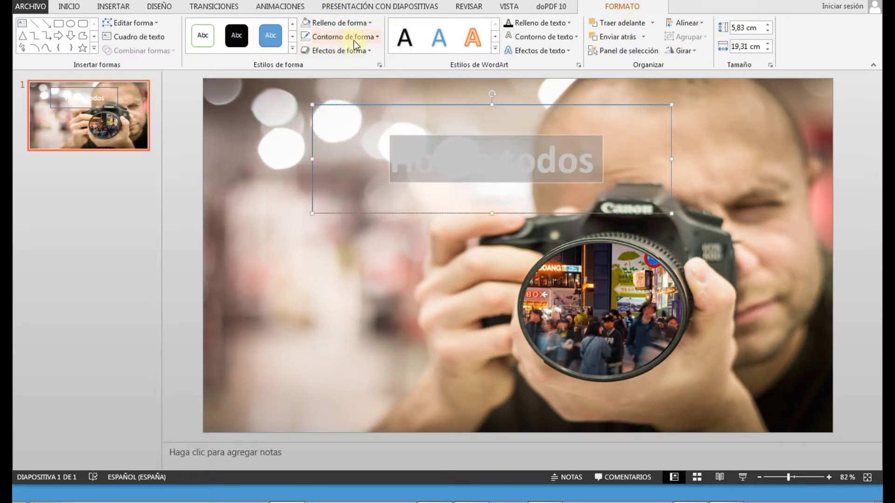
click(353, 40)
click(325, 142)
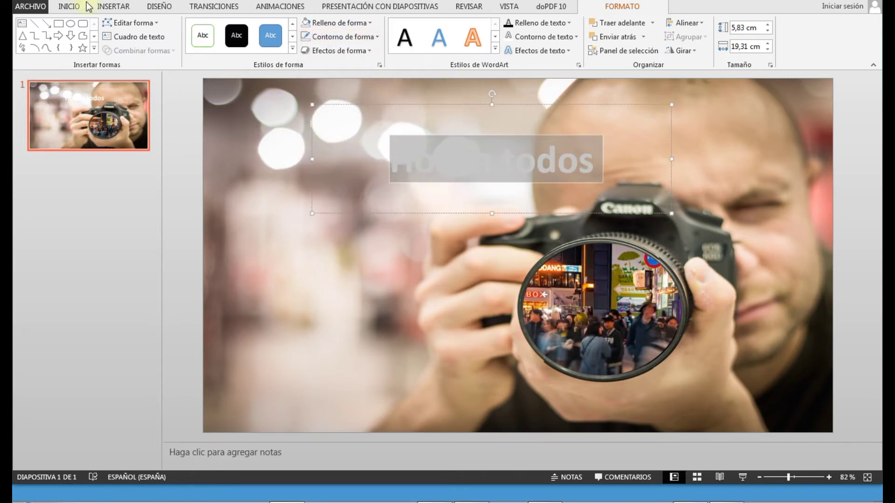
Step: Make the 'Hola a todos' text black, deselect it, and run the slide show
click(64, 9)
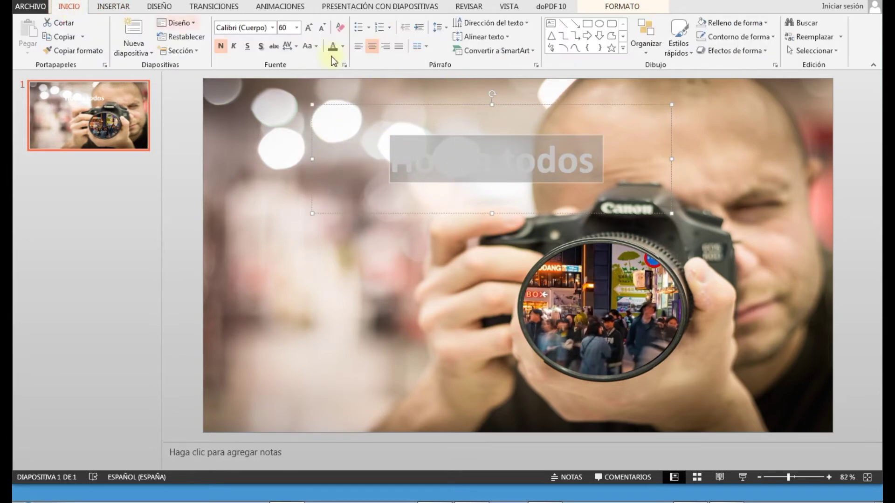
click(628, 8)
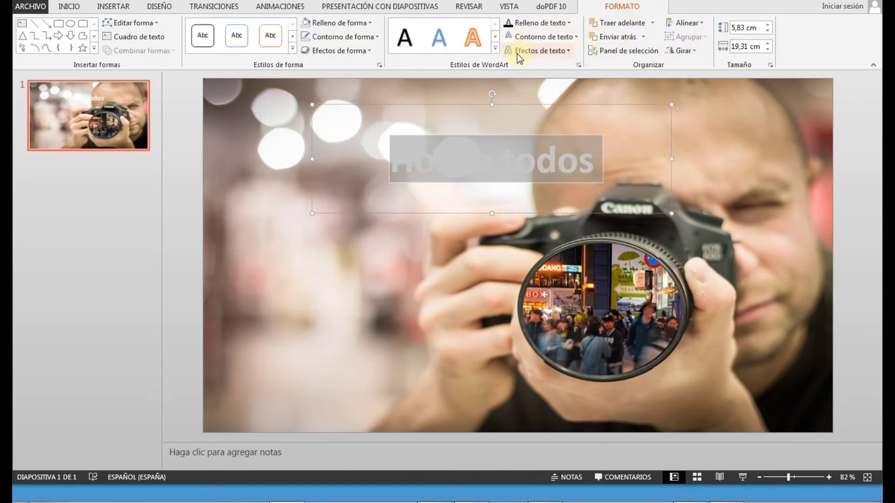
click(541, 25)
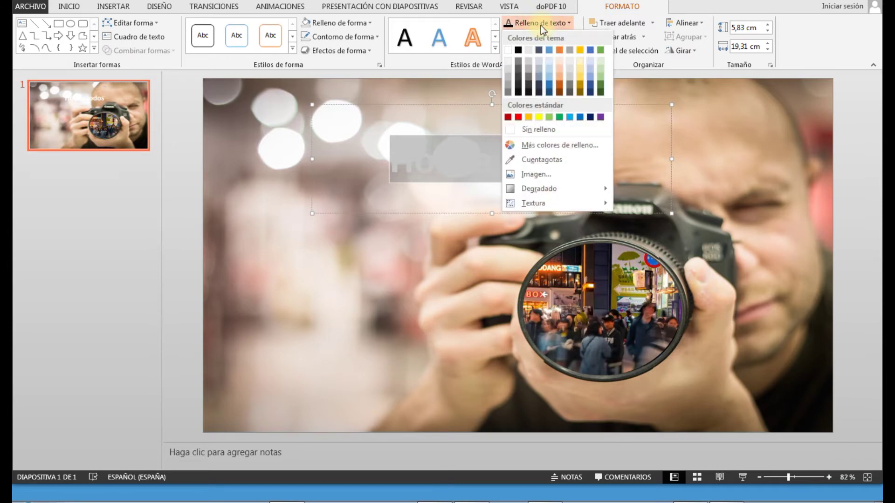
click(518, 90)
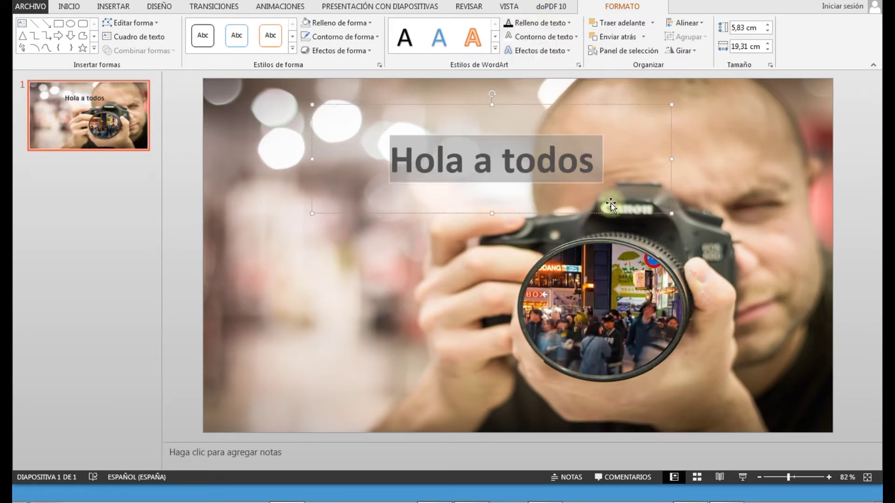
click(725, 158)
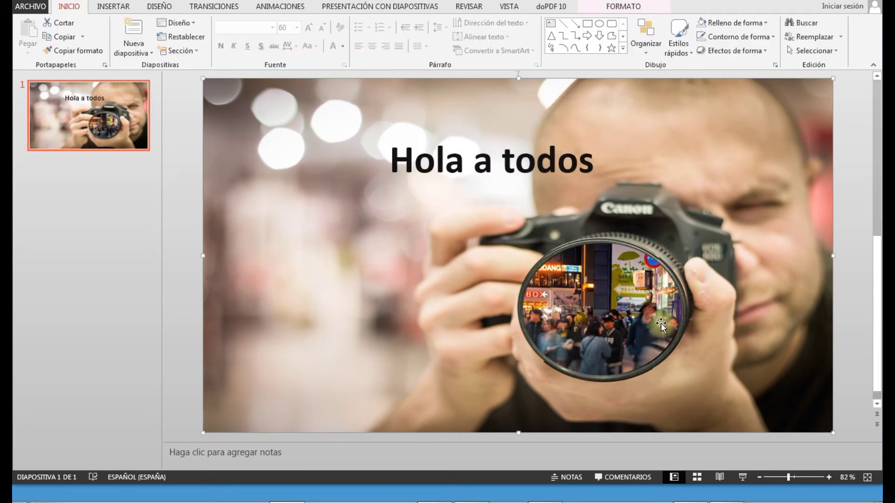
click(748, 478)
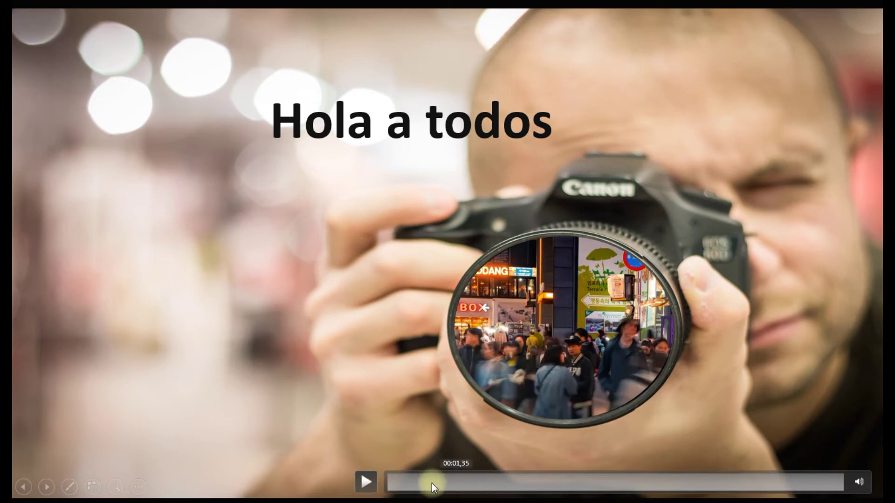
click(364, 483)
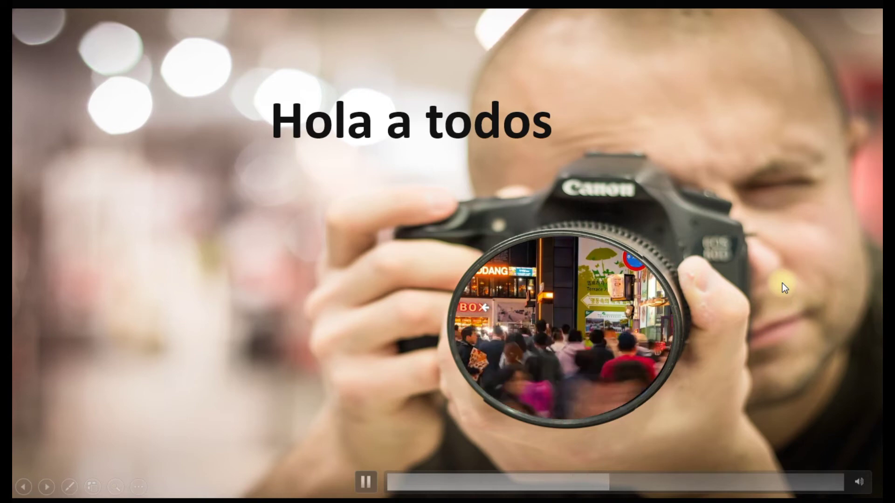
key(Escape)
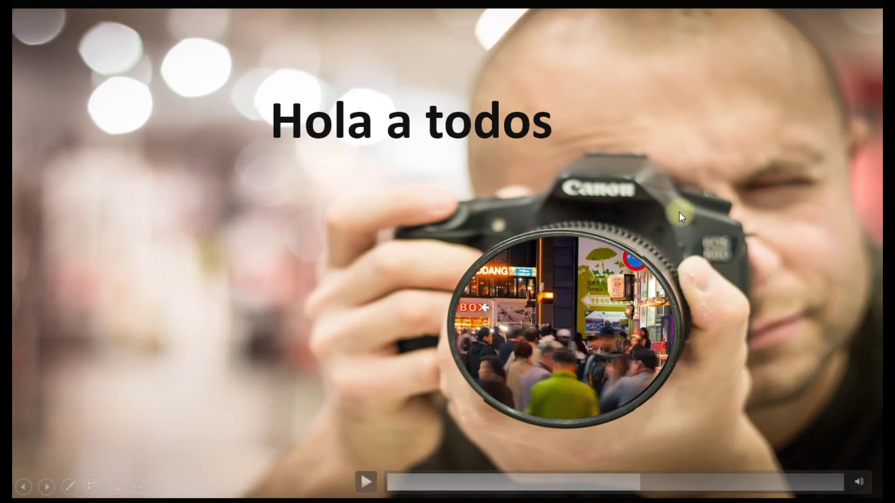
key(Escape)
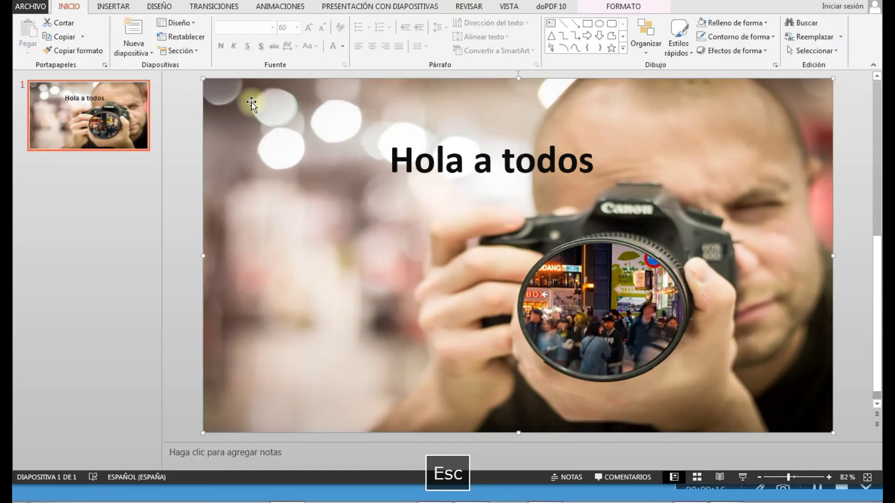
Step: Add a blank second slide and insert the smartphone photo on it
click(133, 52)
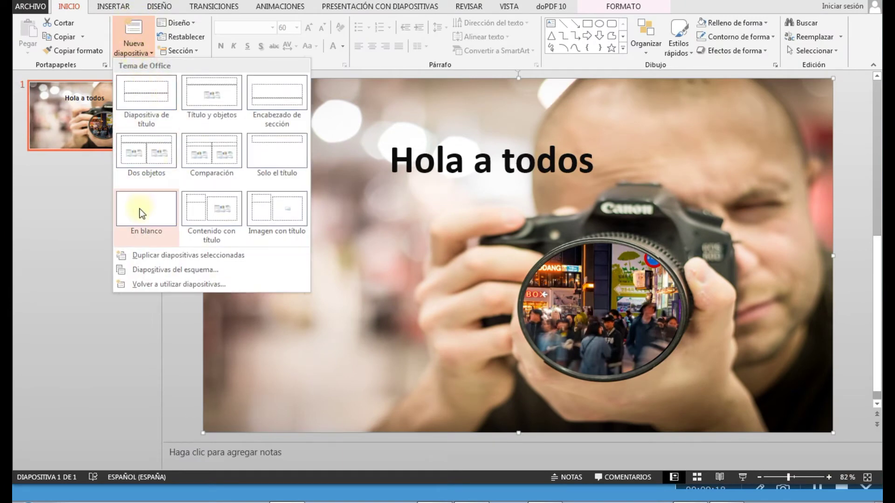
click(140, 207)
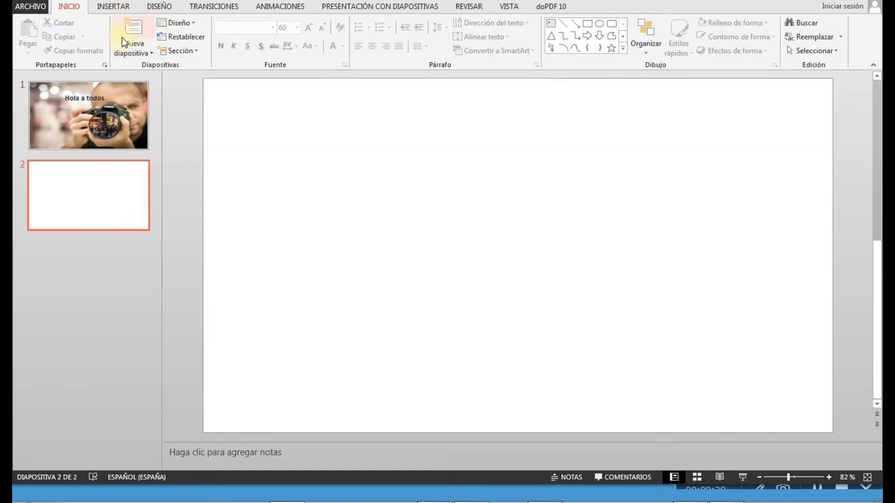
click(115, 8)
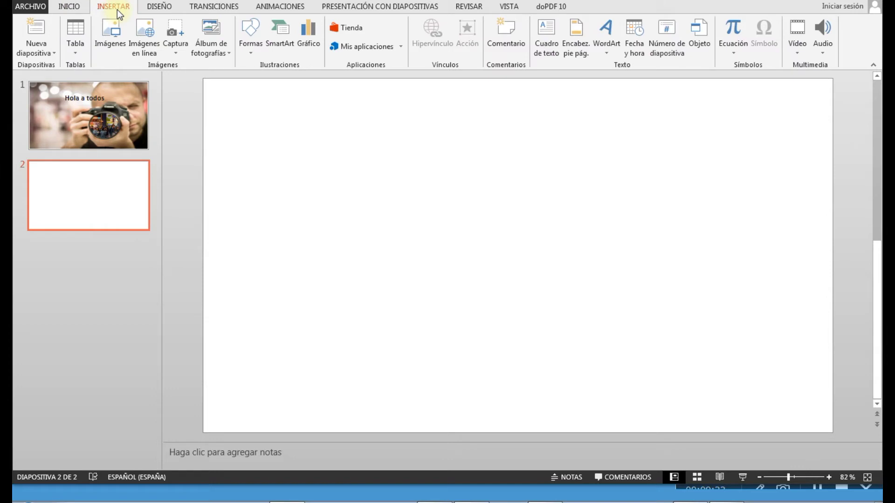
click(117, 33)
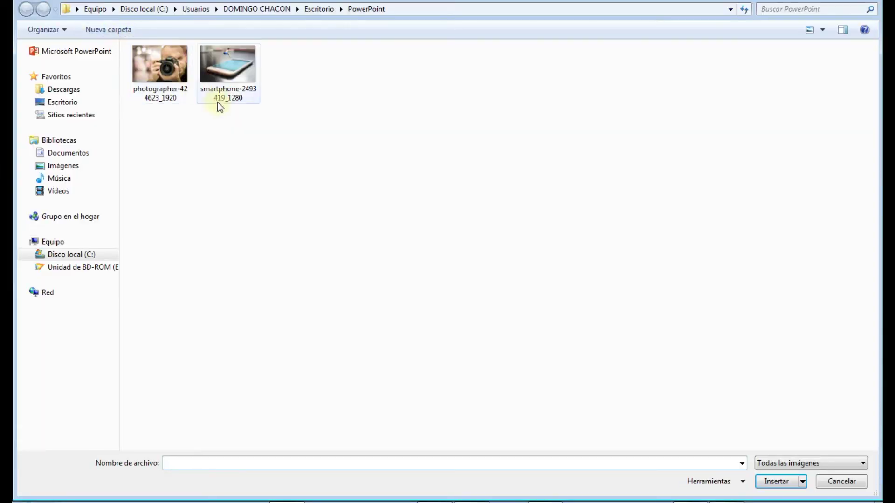
double_click(230, 65)
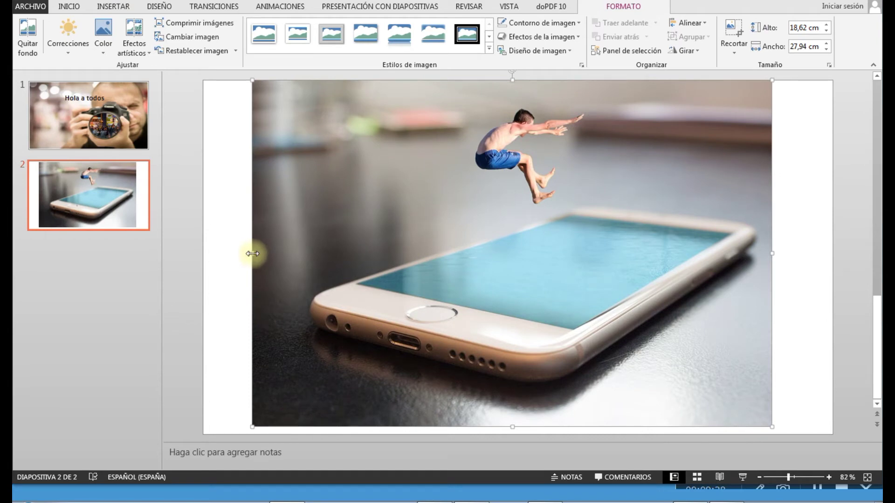
Step: Stretch the photo to the slide's left, right and bottom edges
drag(252, 253, 204, 253)
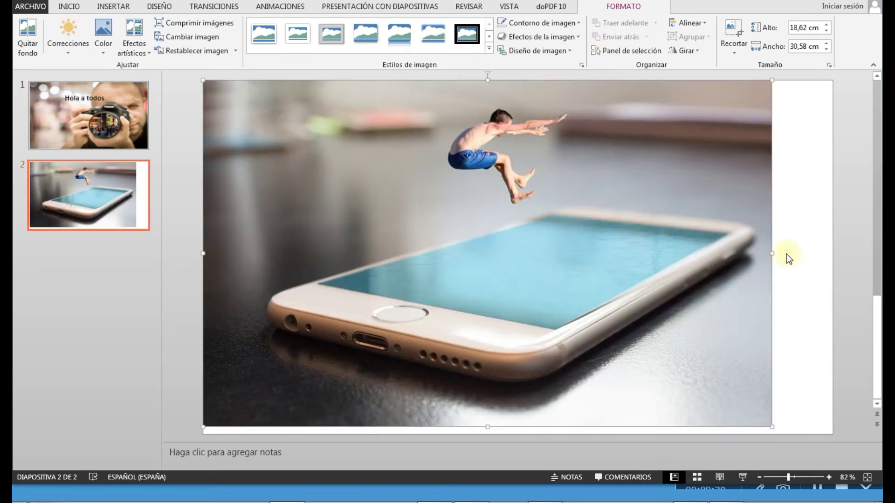
drag(773, 254, 833, 253)
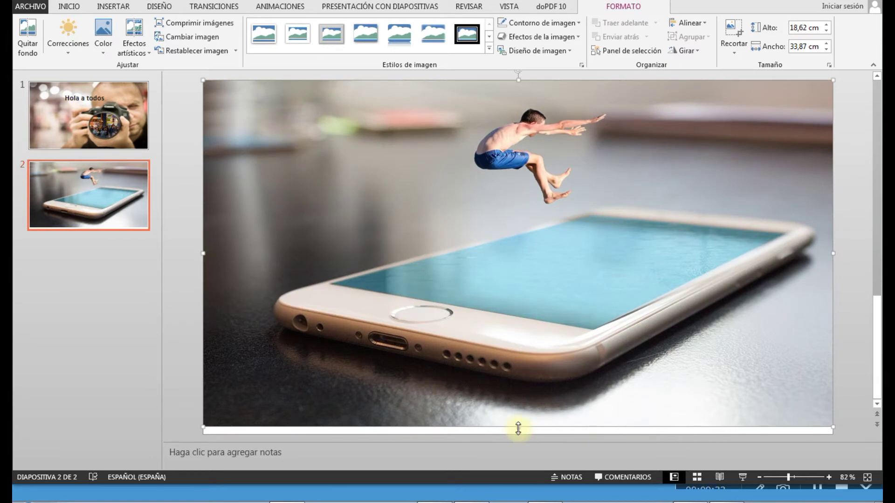
drag(519, 428, 519, 434)
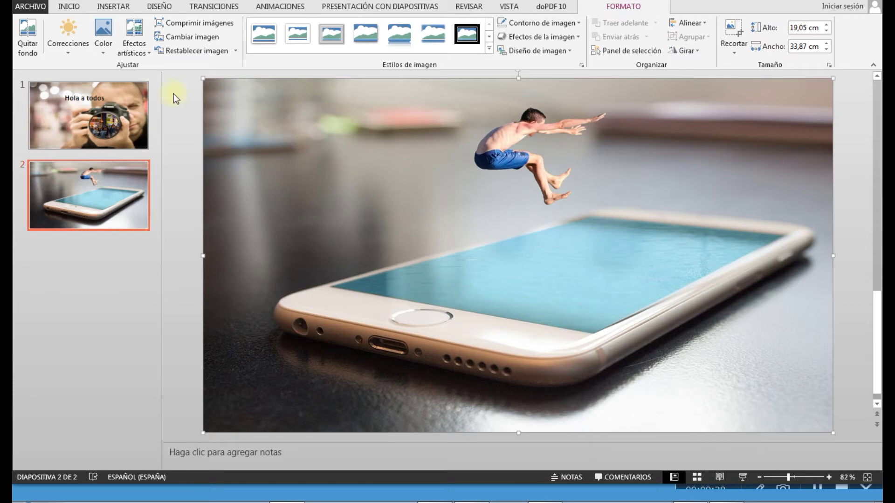
Step: Draw a long blue rectangle across the phone
click(114, 8)
click(250, 31)
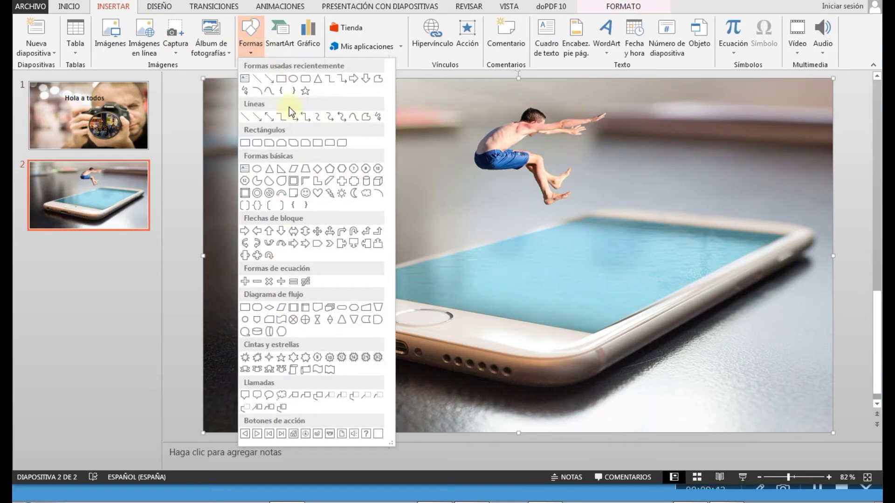
click(282, 79)
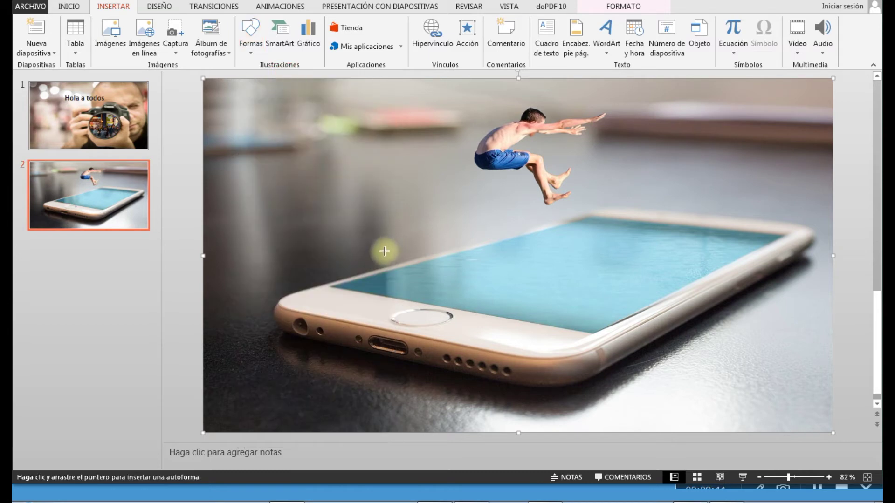
drag(344, 281, 746, 194)
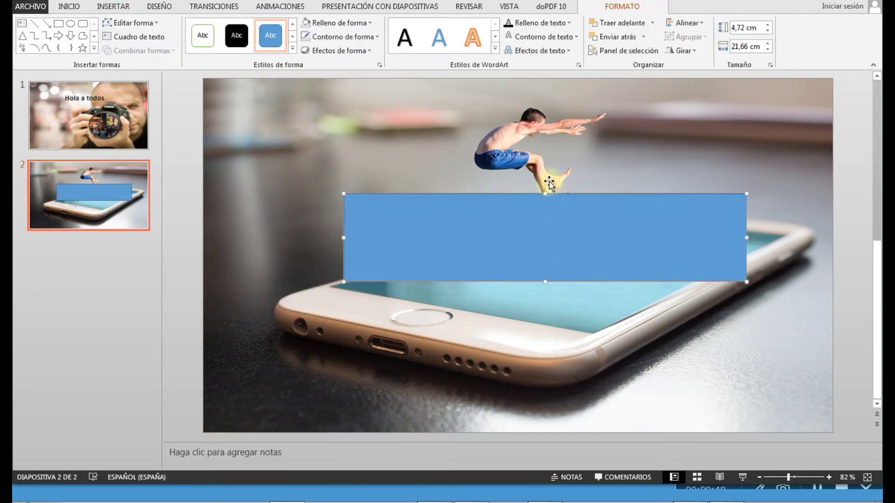
Step: Tilt the band diagonally and shorten it, then delete it
drag(548, 183, 519, 172)
drag(566, 226, 573, 253)
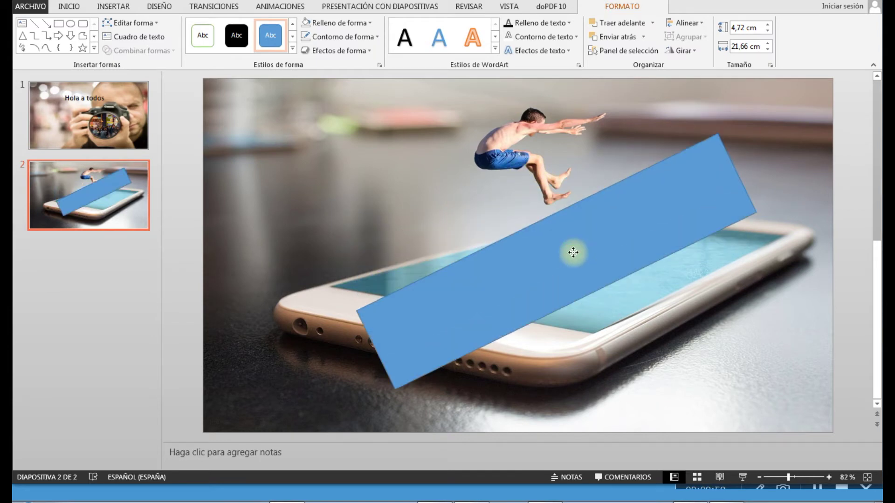
drag(737, 176, 679, 202)
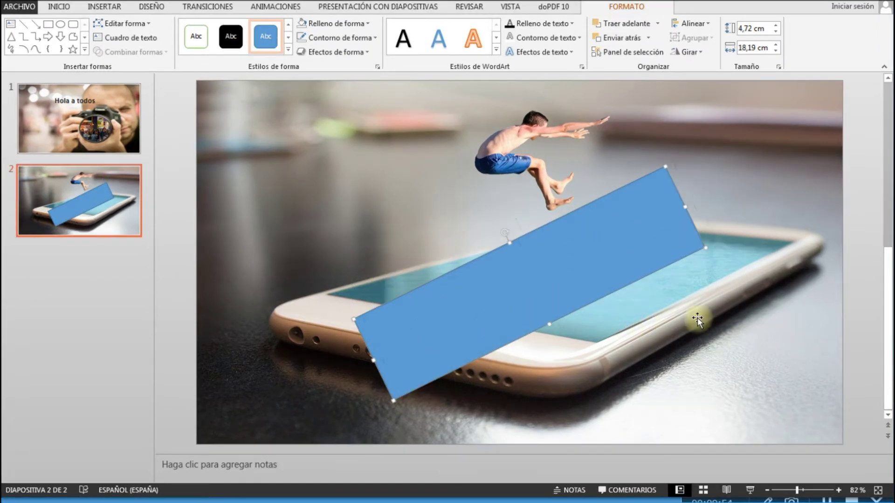
key(Delete)
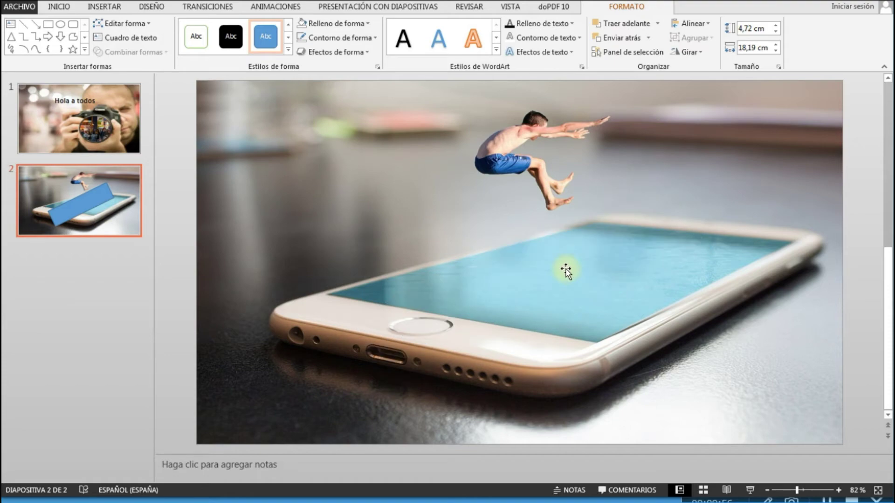
click(577, 269)
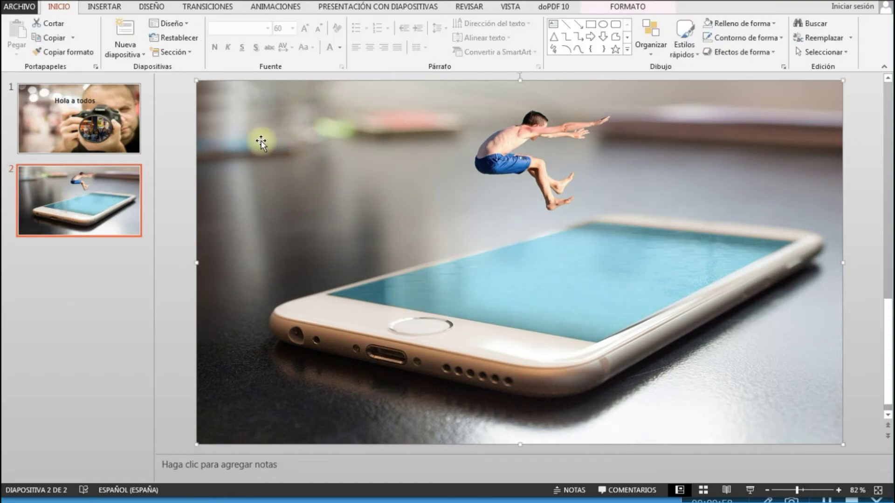
Step: Trace the phone screen's corners with a Freeform shape, closing it at the start point
click(108, 9)
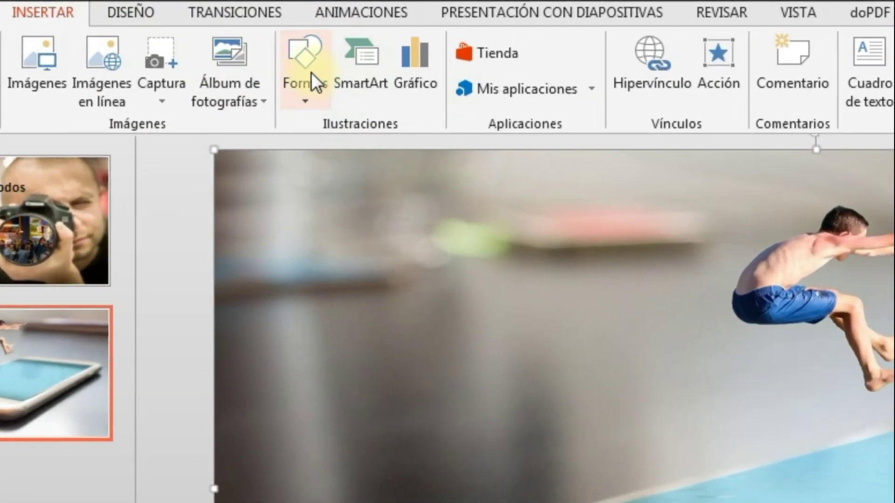
click(248, 37)
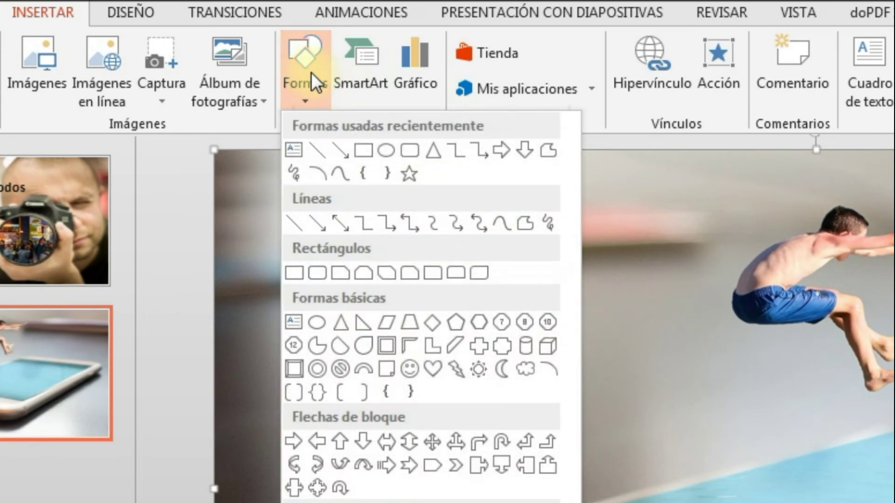
click(522, 223)
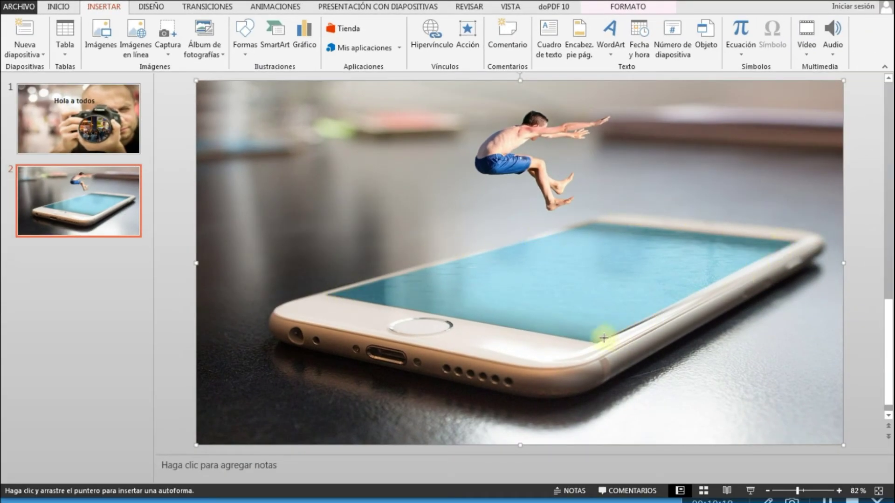
click(328, 293)
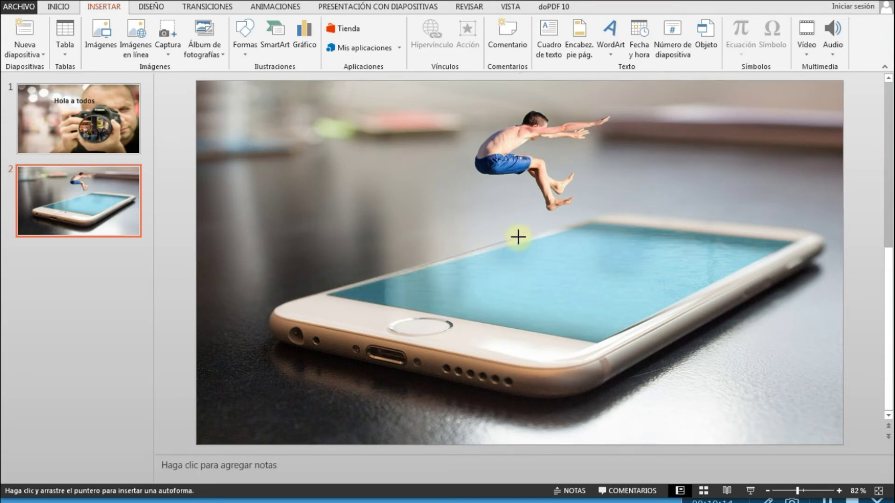
click(688, 281)
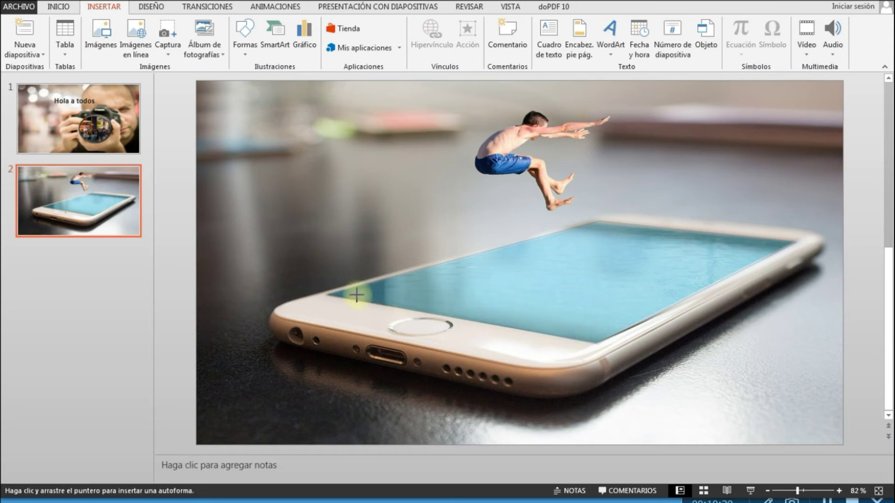
click(329, 295)
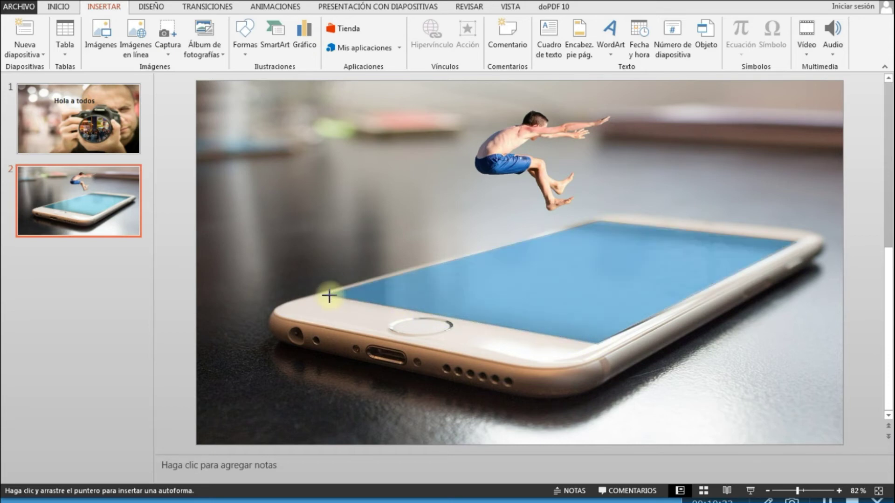
click(329, 295)
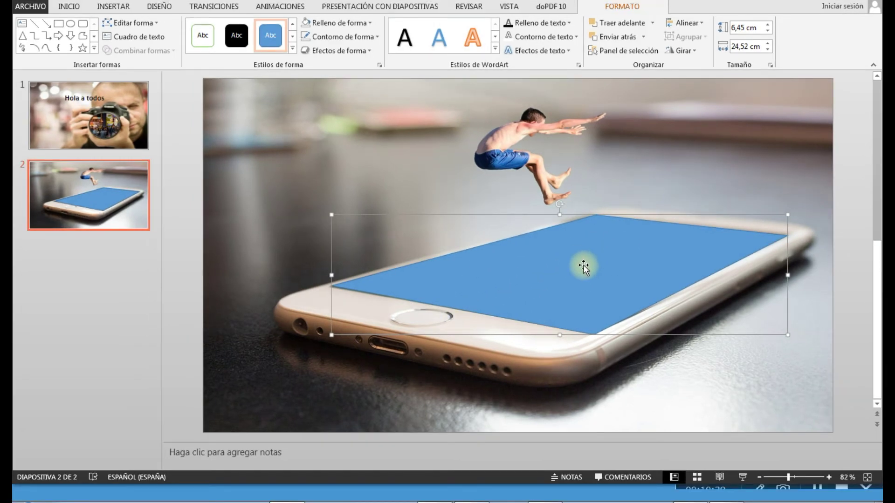
Step: Select the photo plus the screen shape and combine them to cut out the screen
click(191, 182)
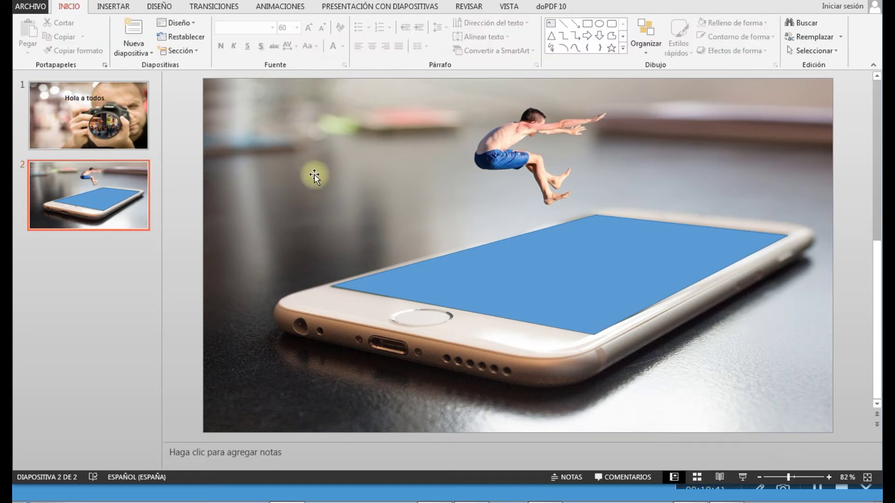
click(345, 147)
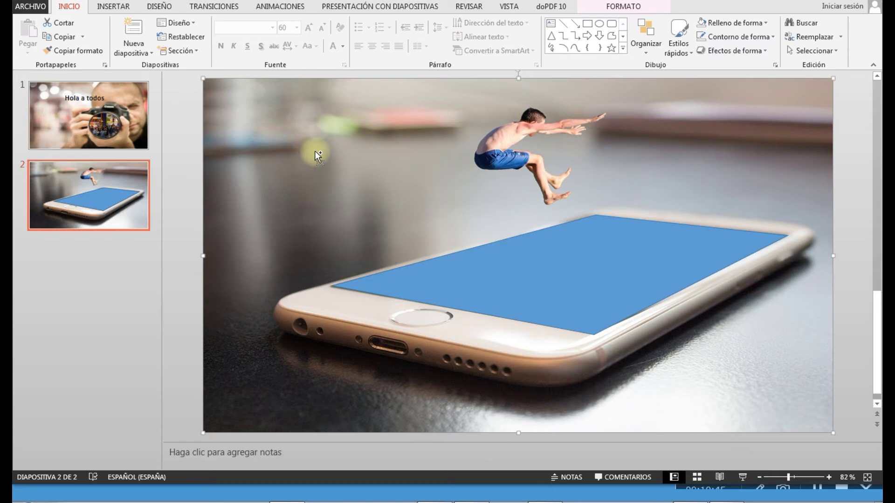
click(584, 257)
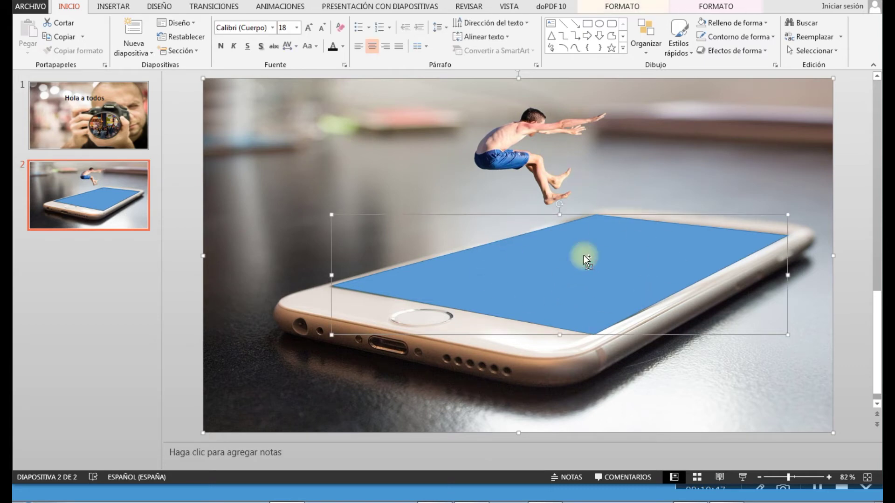
click(622, 6)
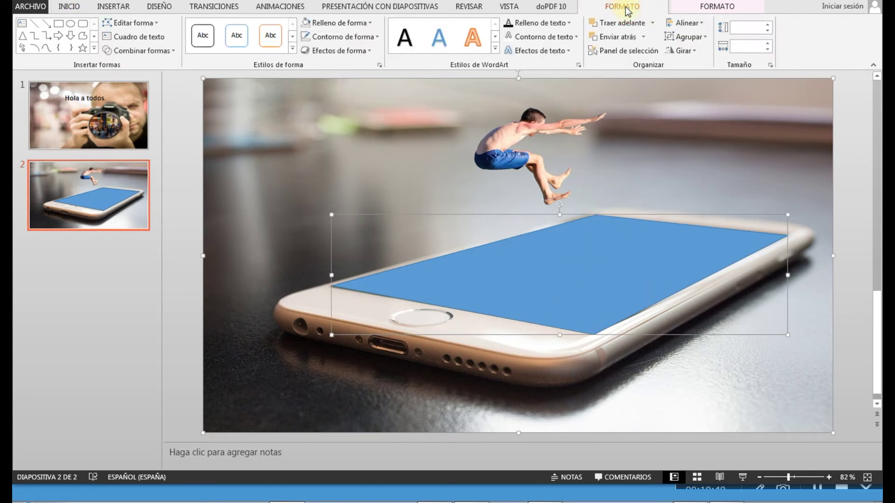
click(143, 50)
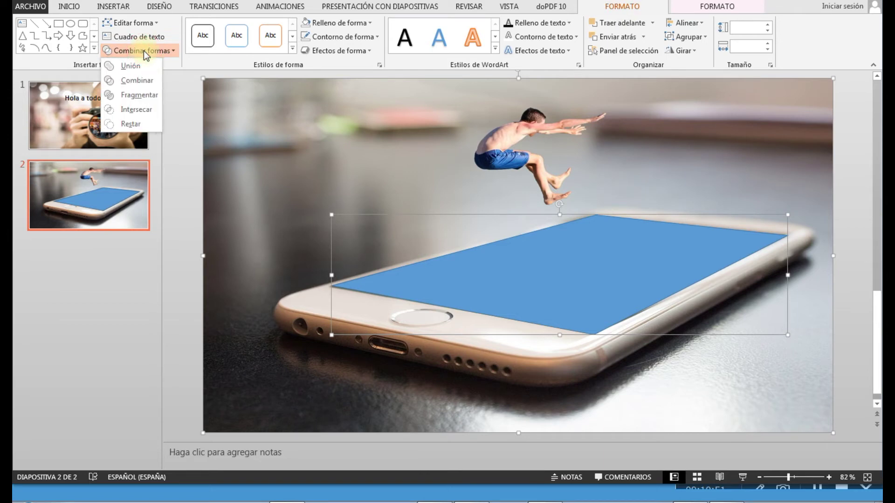
click(138, 82)
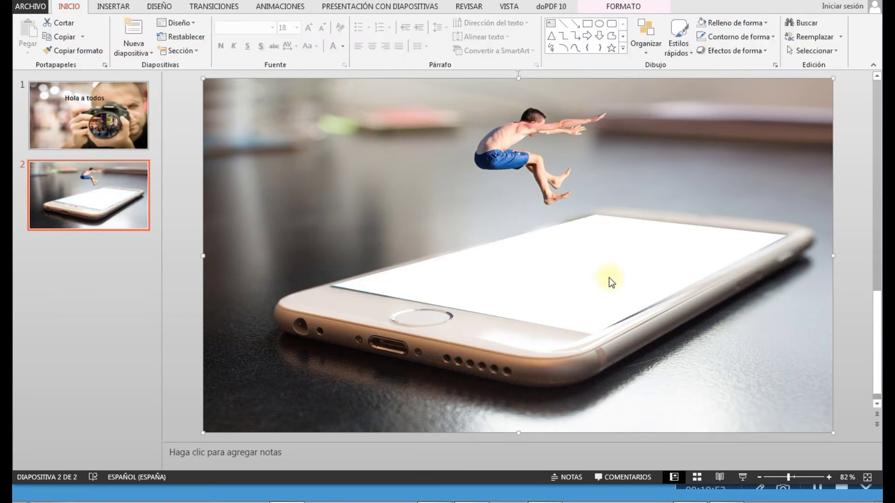
click(115, 6)
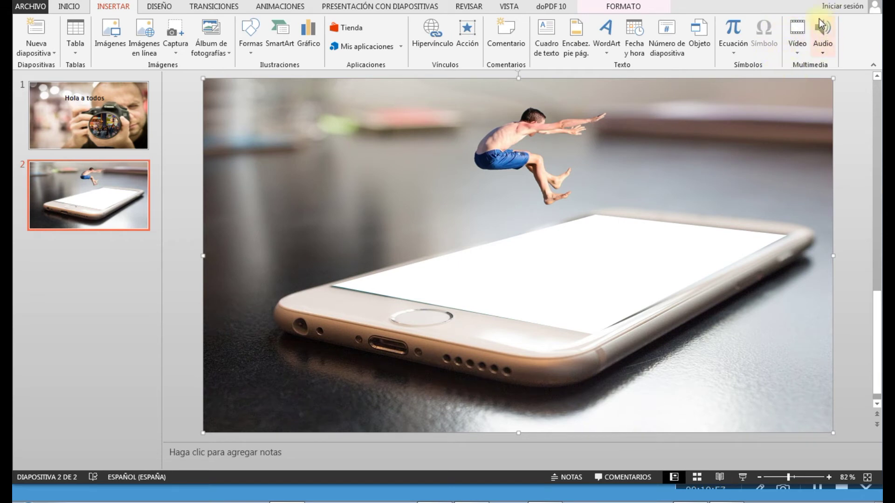
Step: Insert the Cascada - 126441 video from the computer onto slide 2
click(802, 42)
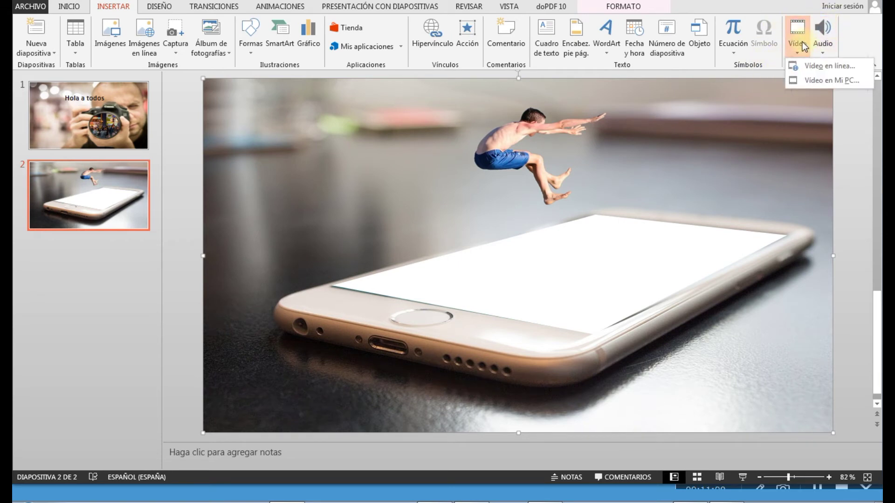
click(813, 81)
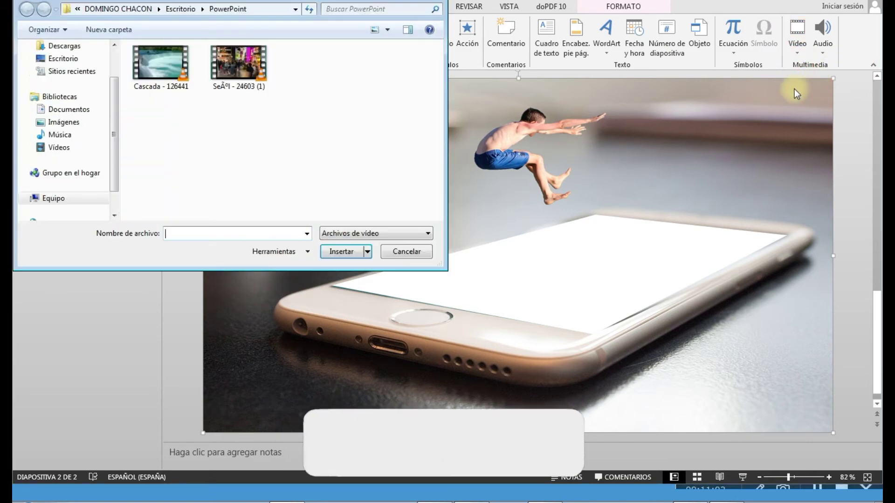
click(165, 68)
click(340, 252)
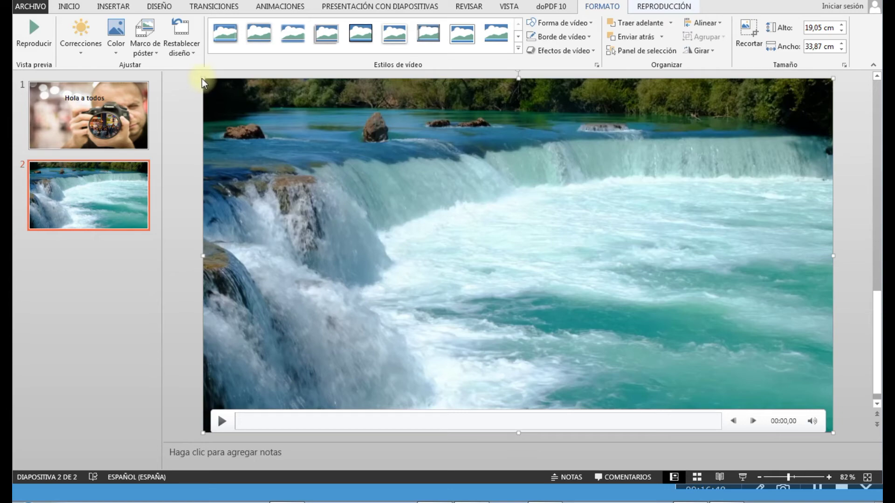
Step: Resize the video to 16,45 × 29,24 cm and position it over the phone
click(275, 135)
drag(203, 79, 349, 160)
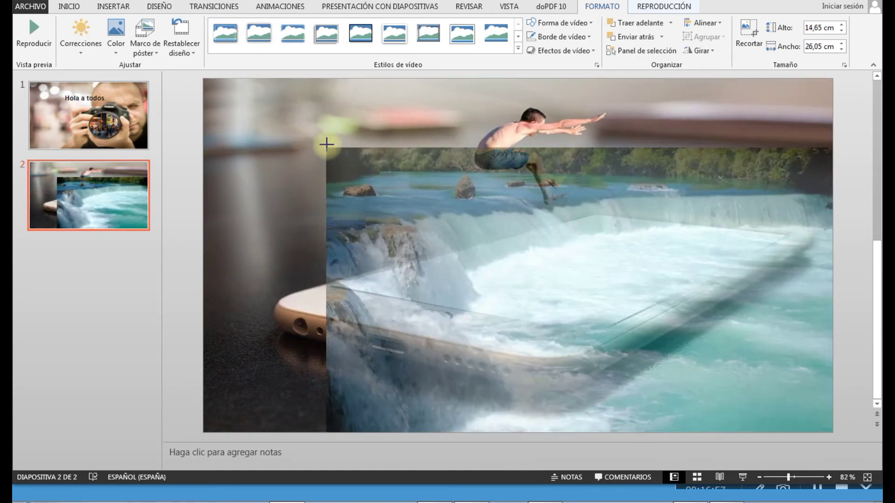
drag(347, 158, 289, 126)
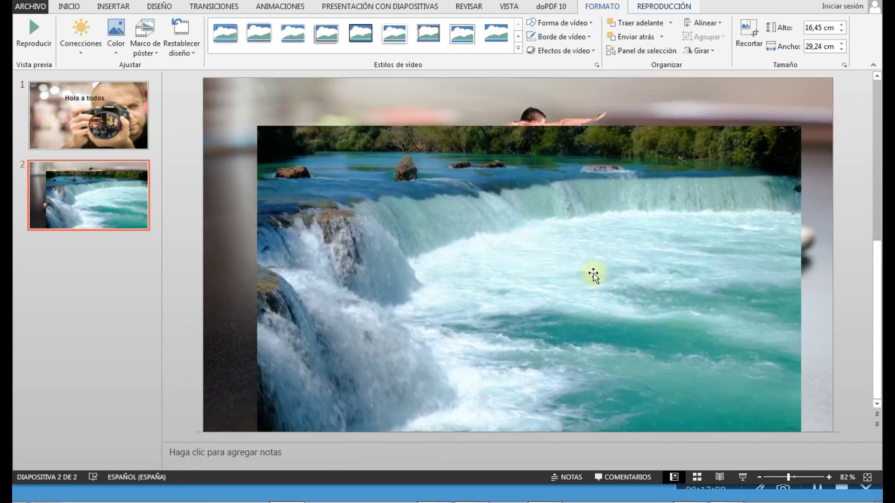
drag(593, 275, 593, 276)
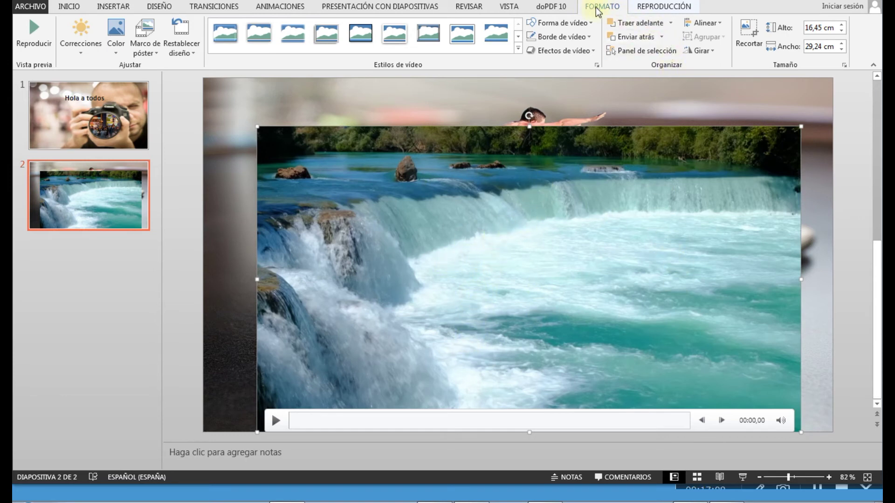
Step: Send the video behind the photo and preview it playing
click(627, 39)
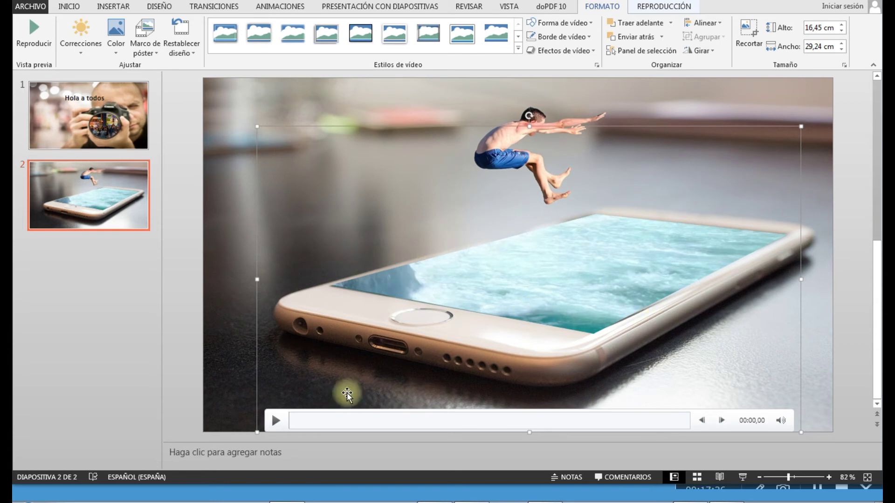
click(276, 421)
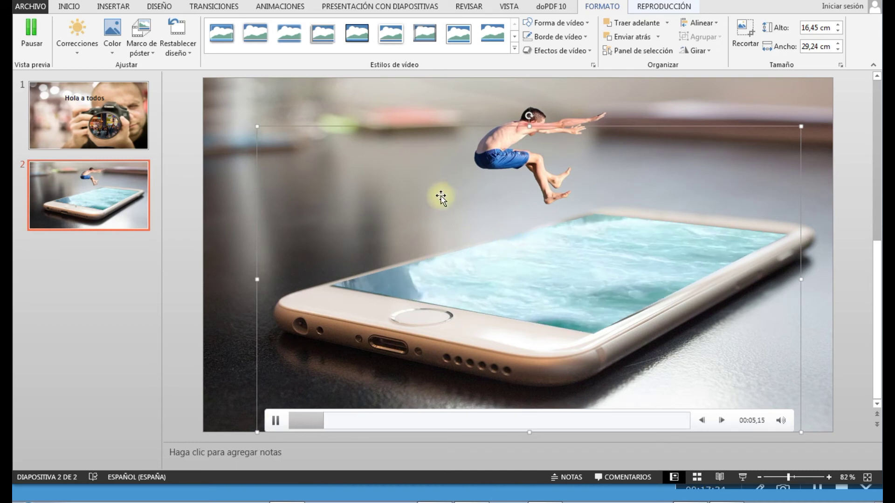
click(389, 159)
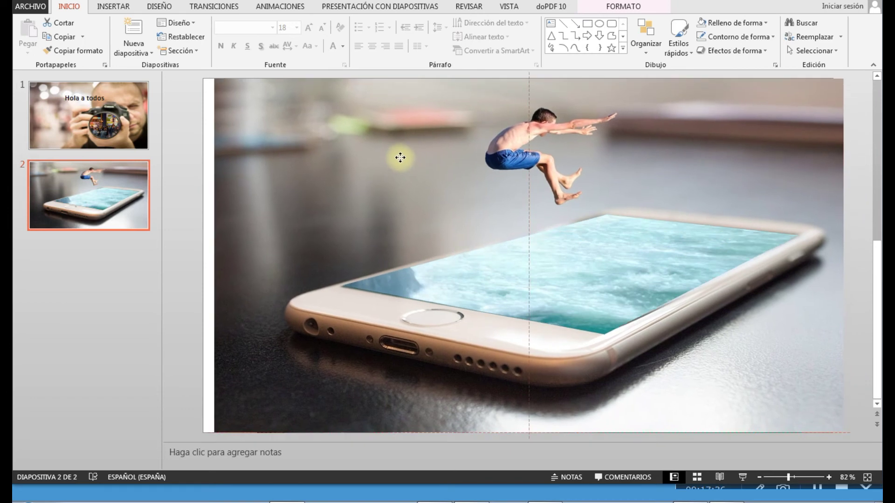
click(540, 254)
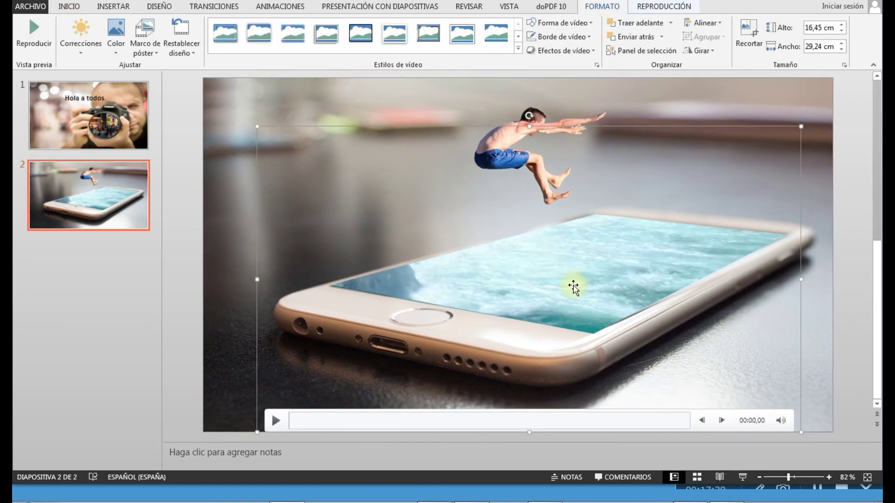
Step: Trim the video to 12,24 × 26,7 cm within the screen, play it, and start the slide show
click(595, 276)
drag(595, 276, 560, 269)
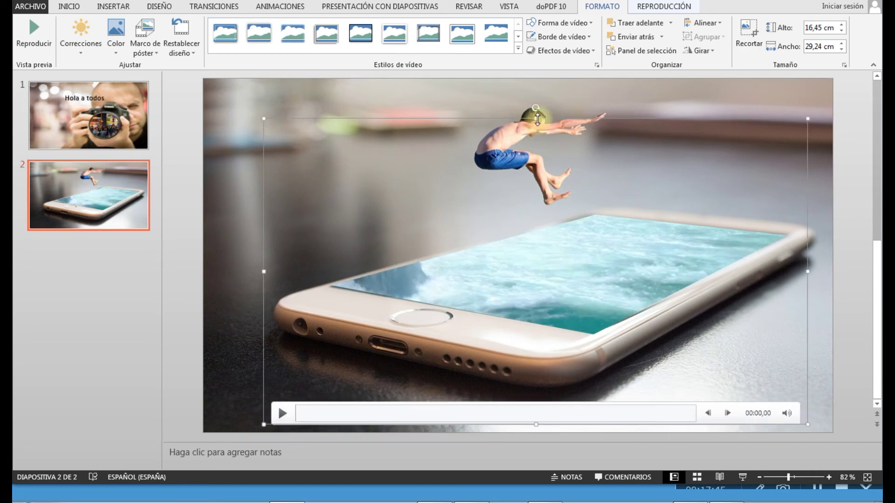
drag(537, 119, 536, 188)
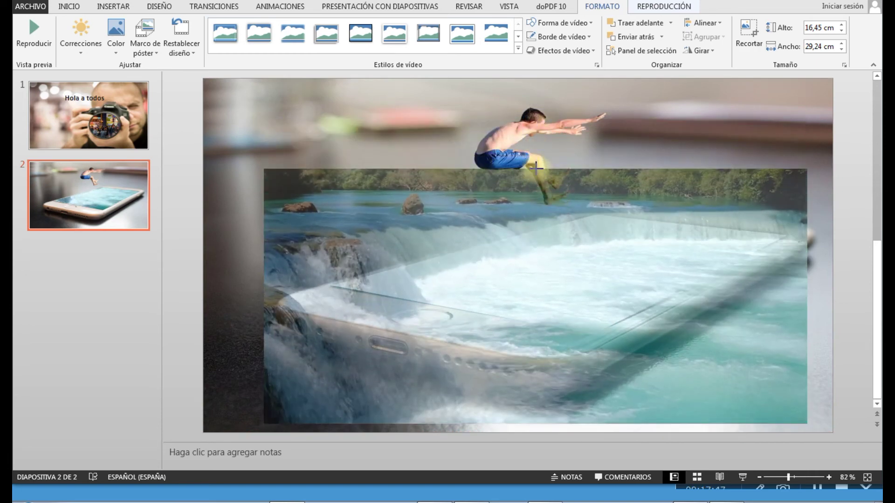
drag(537, 187, 536, 196)
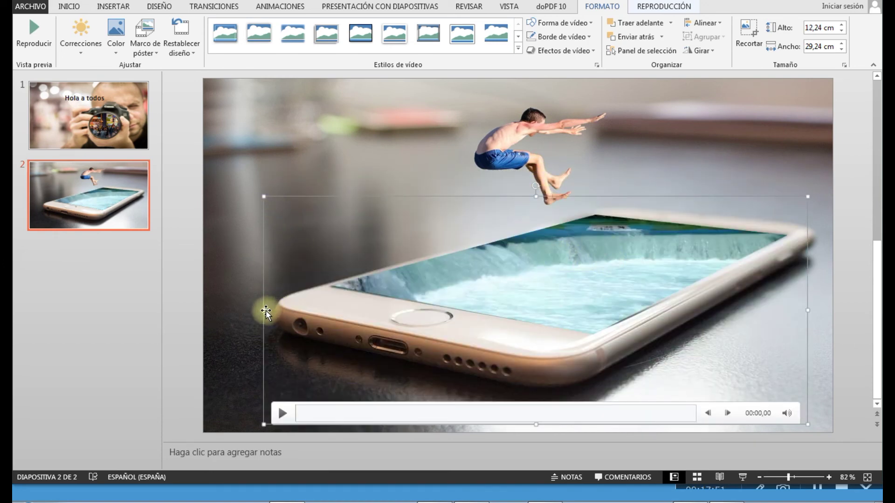
drag(263, 311, 311, 309)
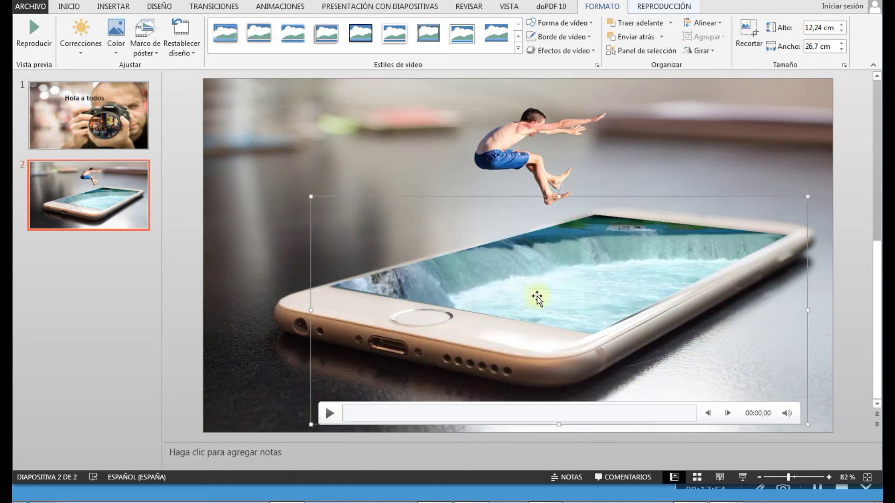
click(331, 413)
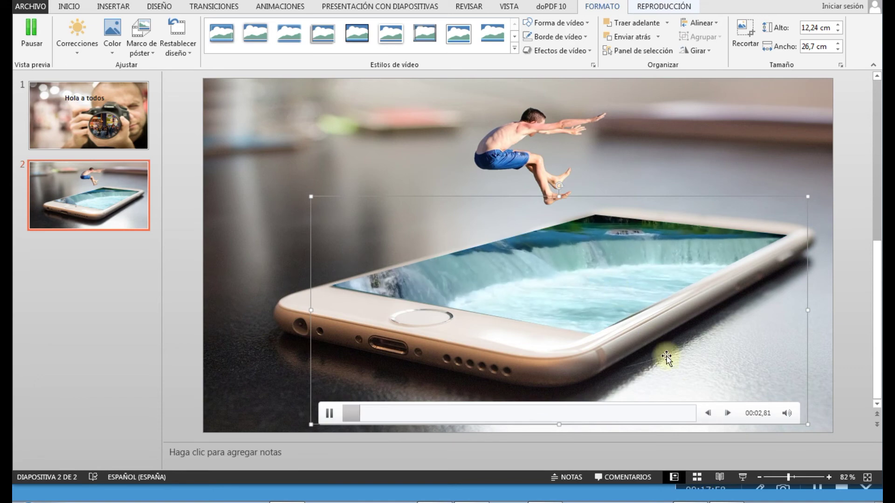
click(742, 477)
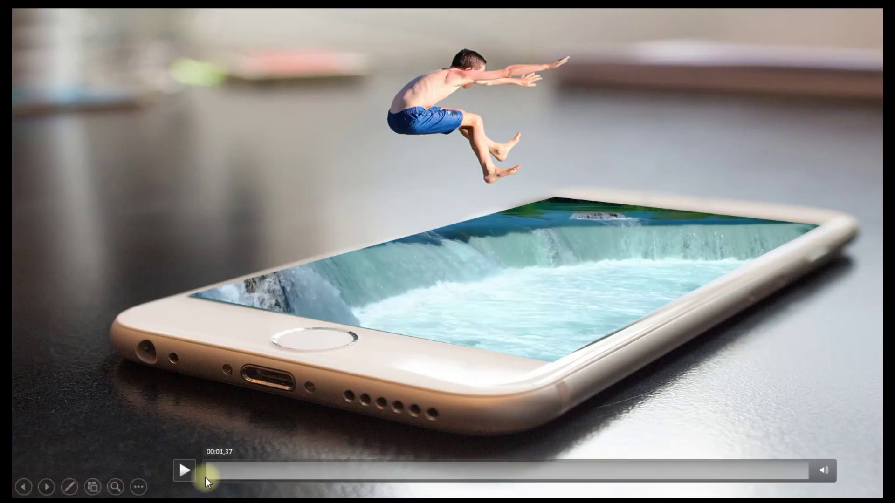
mouse_move(196, 479)
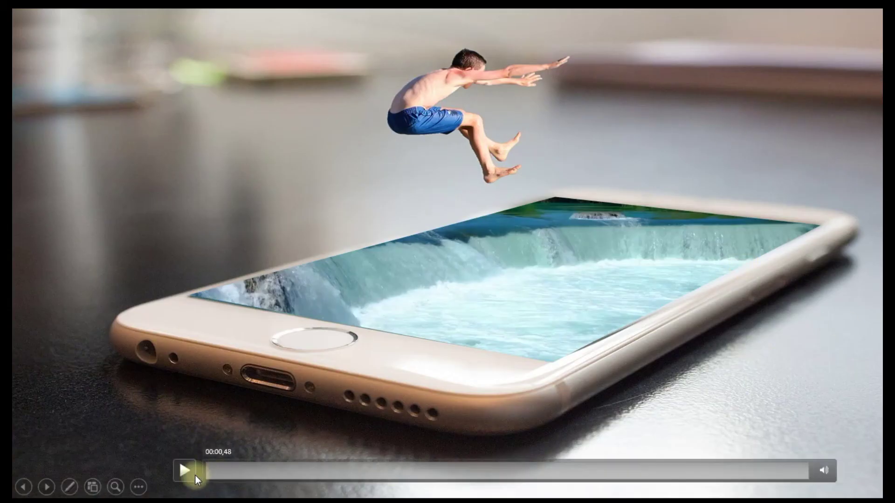
click(180, 473)
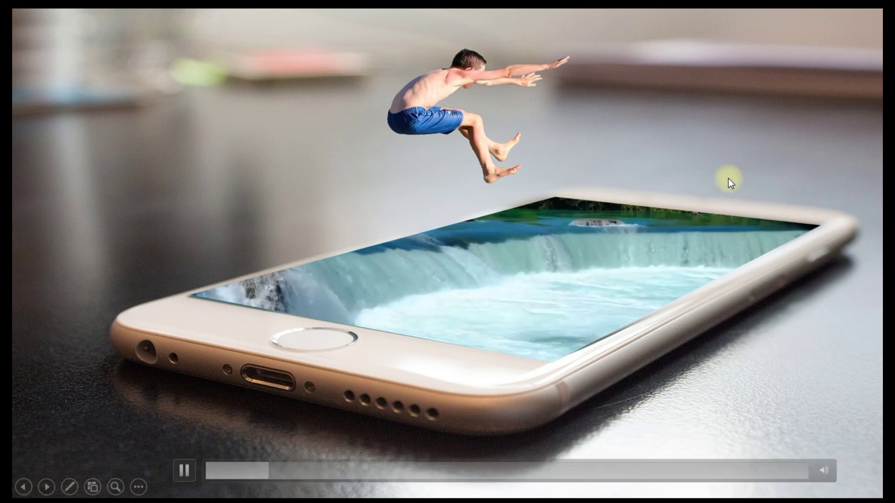
key(Escape)
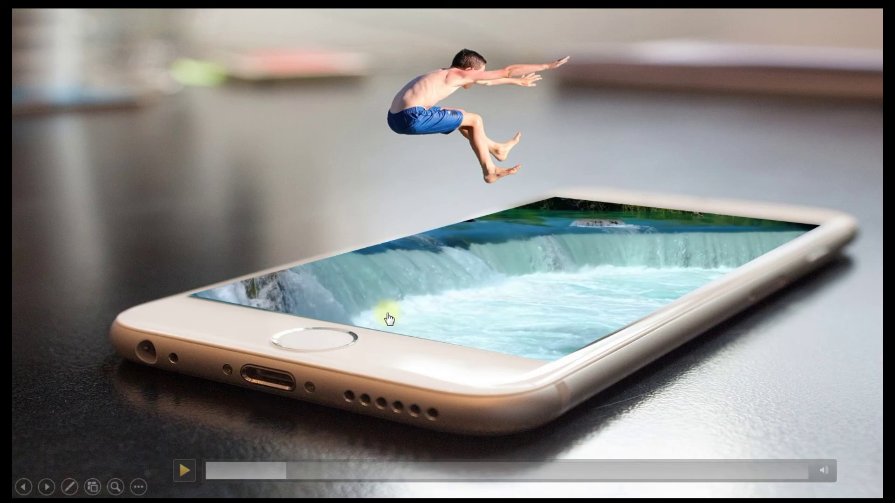
key(Escape)
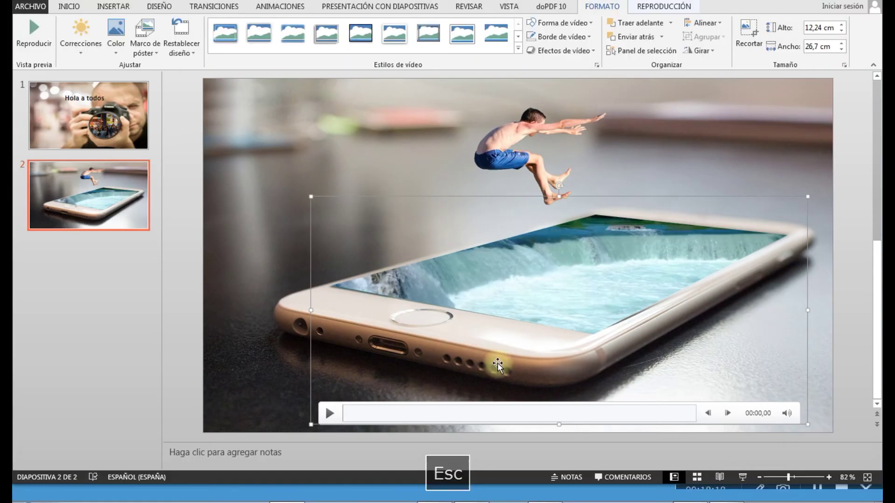
click(112, 10)
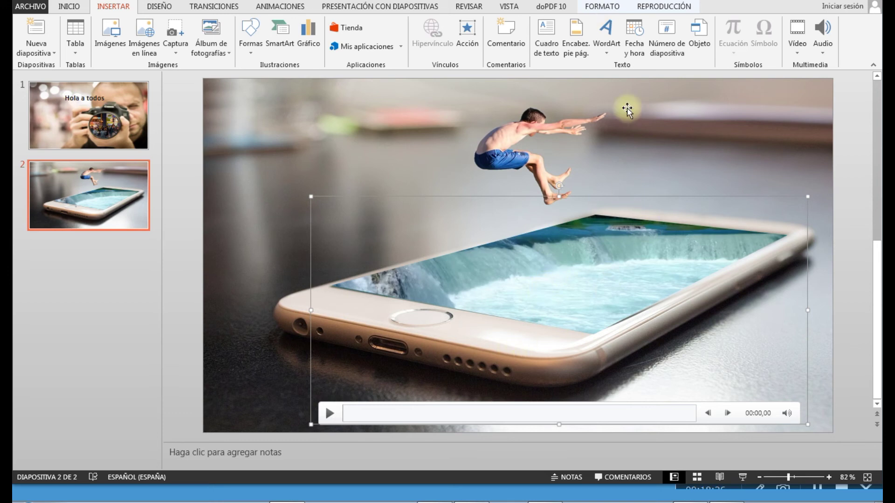
Step: Browse the video's Correcciones and Color galleries without applying any change
click(656, 10)
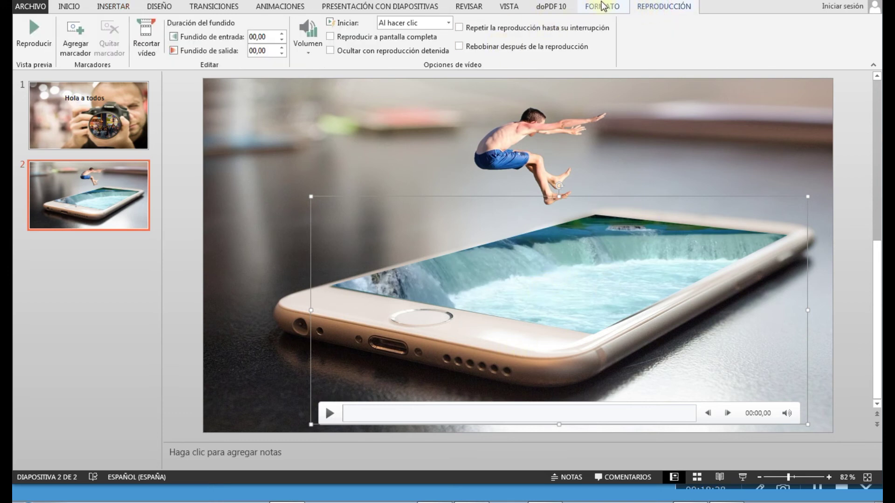
click(602, 6)
click(89, 39)
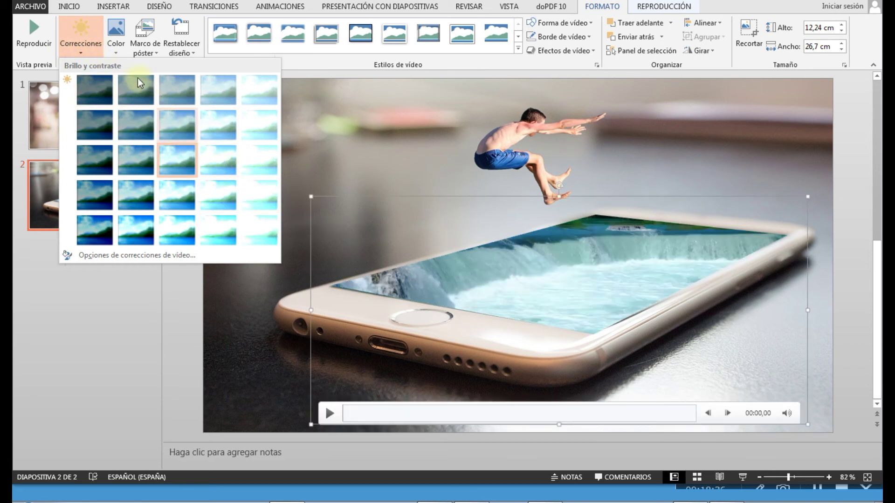
click(114, 35)
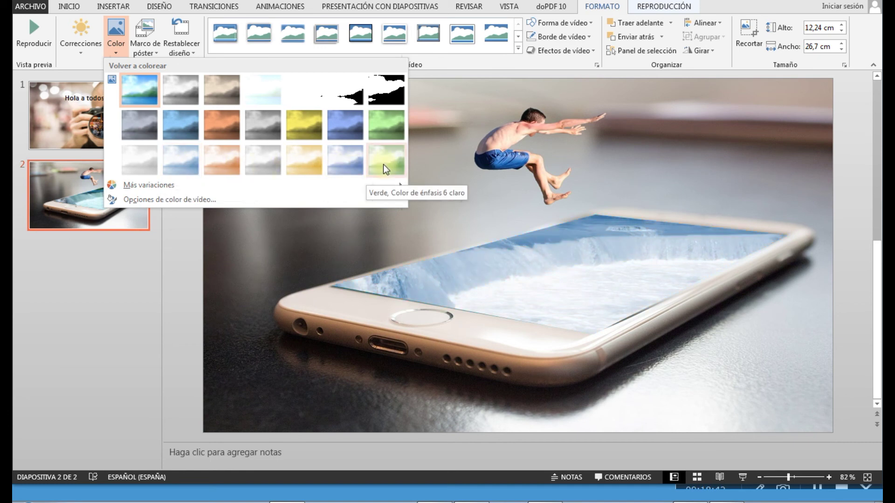
click(424, 124)
click(119, 9)
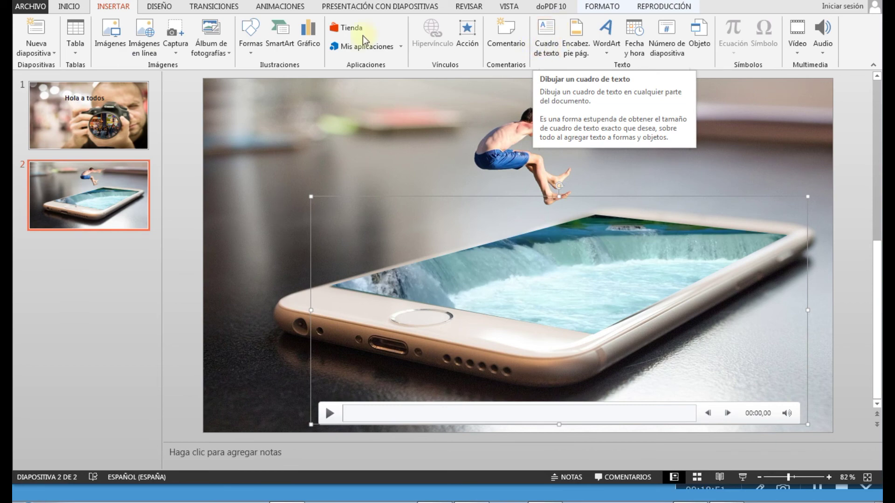
click(254, 32)
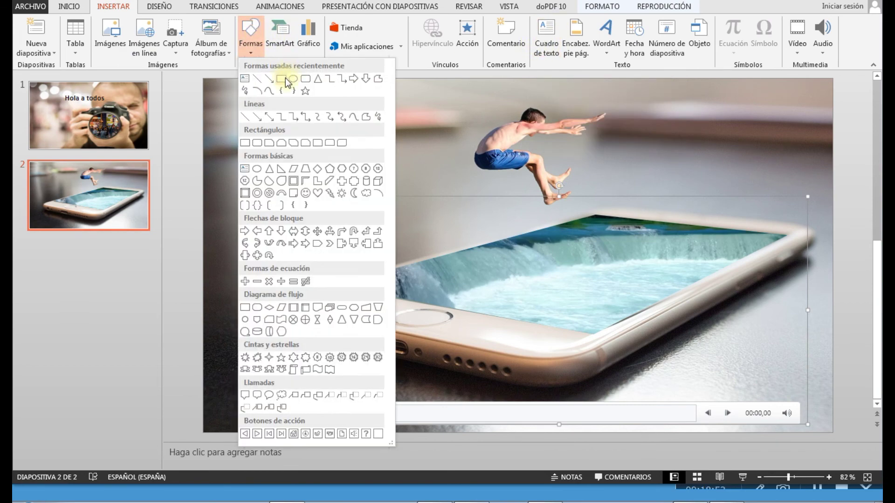
Step: Draw a rectangle at the upper left and type 'Cómo insertar un vídeo en una Imagen en PowerPoint'
click(285, 78)
drag(287, 101, 517, 182)
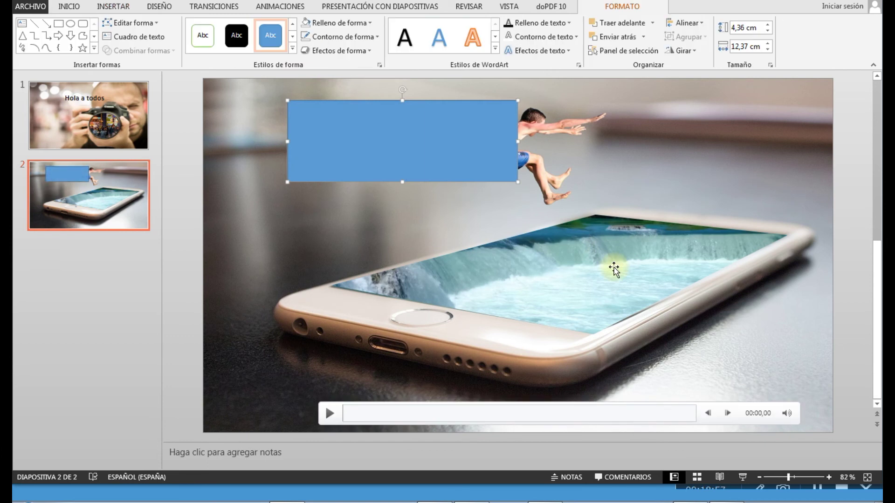
click(371, 151)
text(Cómo)
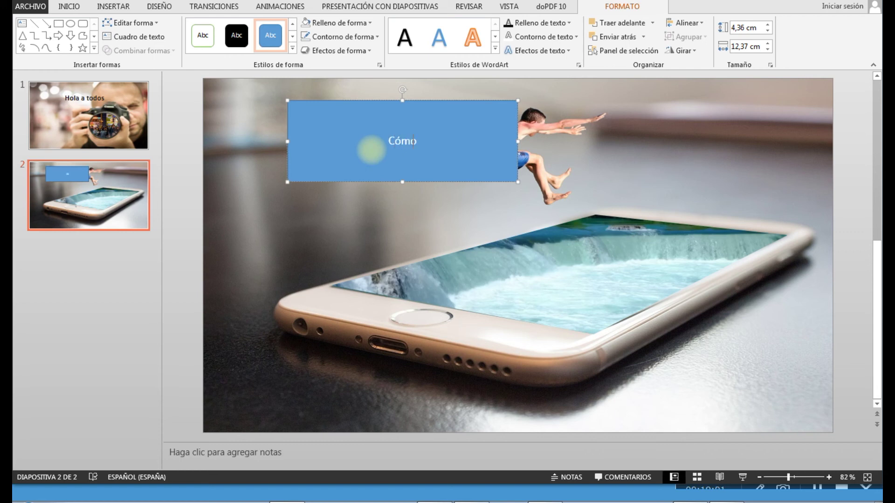
text( i)
text(nsertar un v)
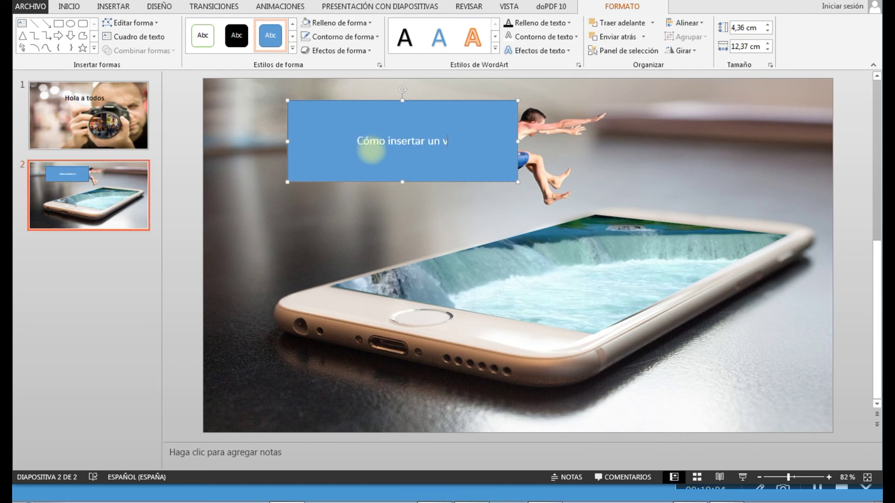
text( de)
key(BackSpace)
key(BackSpace)
text(en una Imagen en PowerPoint)
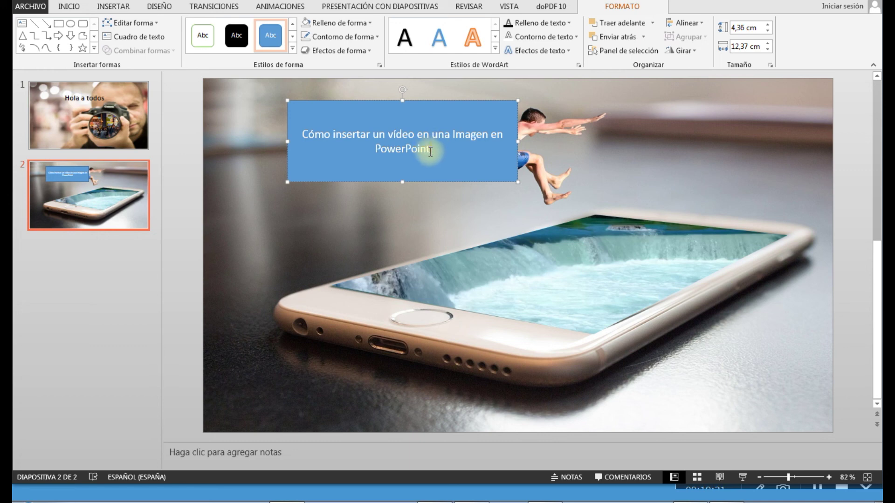
Step: Make the title text bold and enlarge it to 32 pt
drag(431, 151, 307, 132)
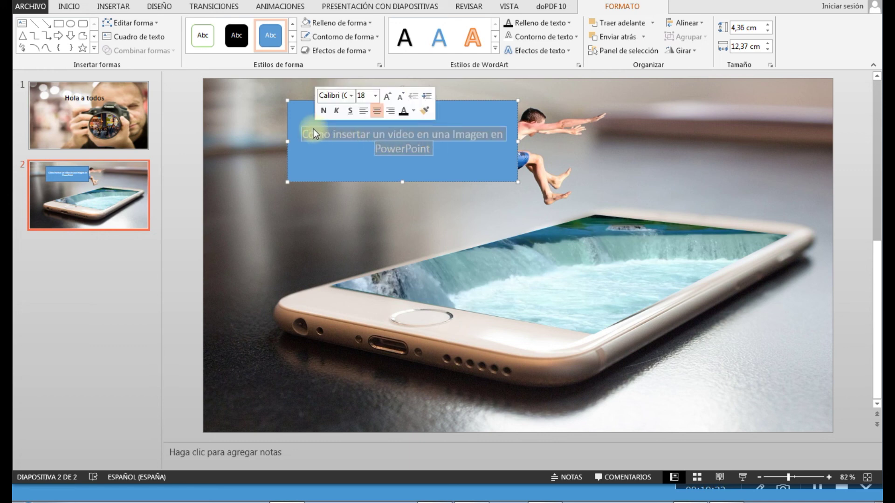
click(325, 114)
click(388, 97)
click(388, 97)
click(387, 96)
click(388, 97)
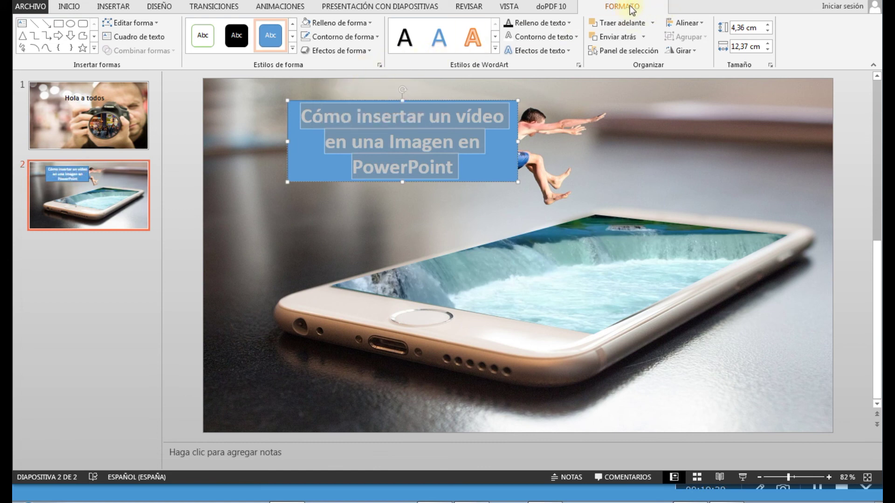
click(340, 23)
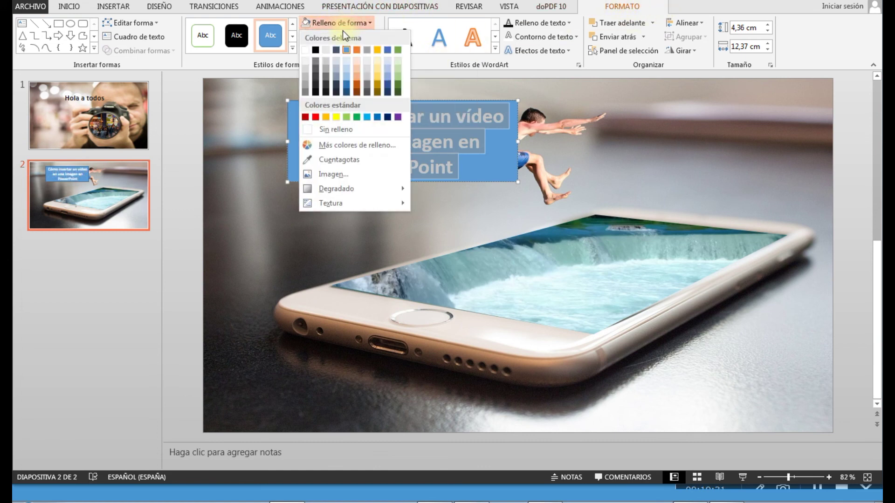
Step: Make the title box transparent by removing its fill and outline
click(309, 130)
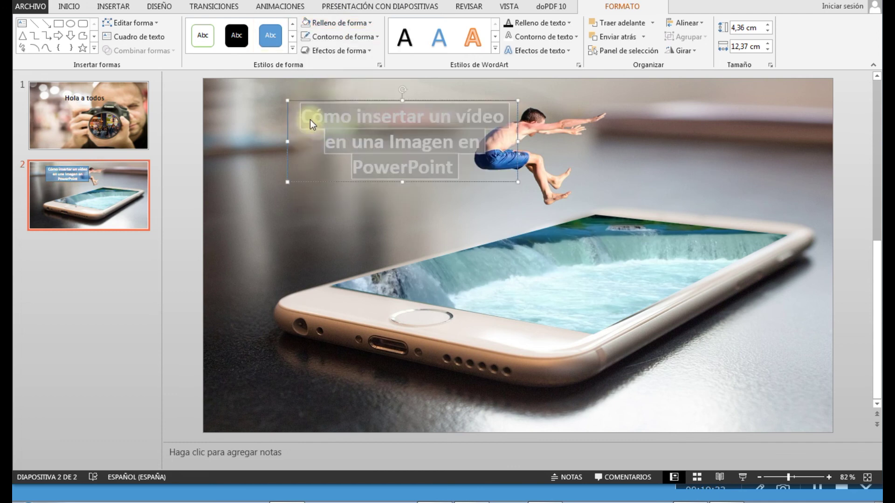
click(325, 38)
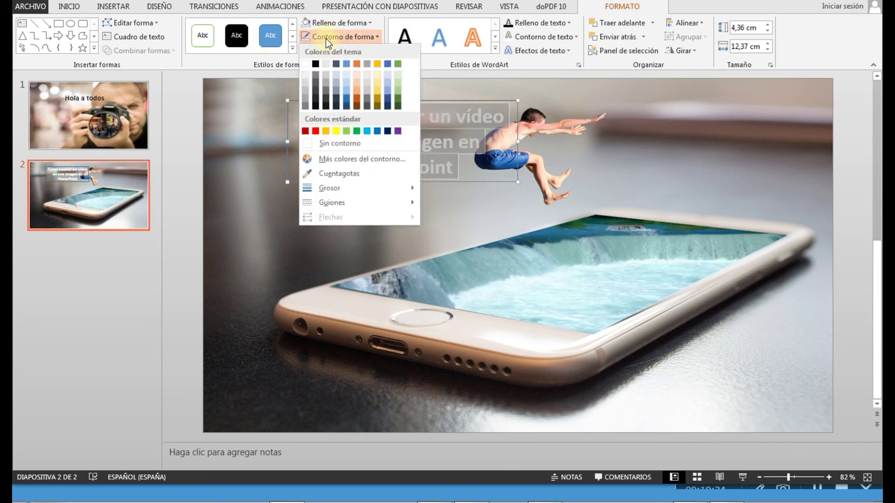
click(306, 144)
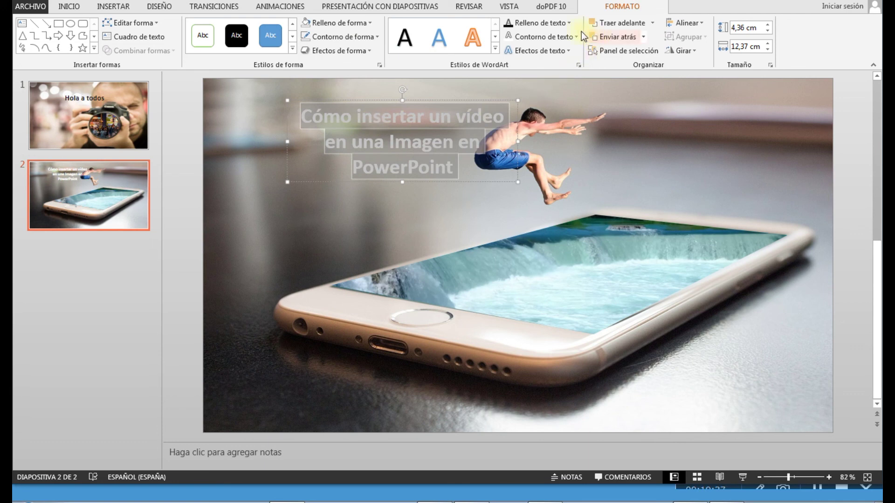
Step: Colour the title text dark grey with a perspective shadow and move it left of the diver
click(541, 21)
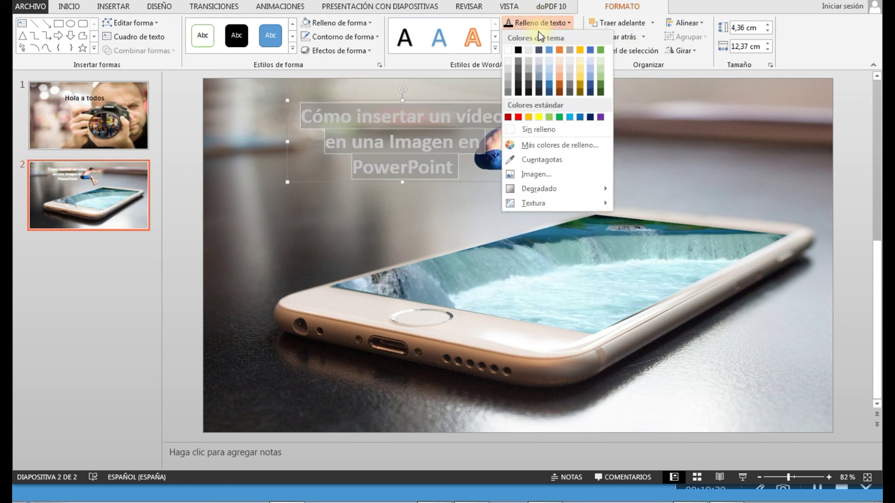
click(518, 93)
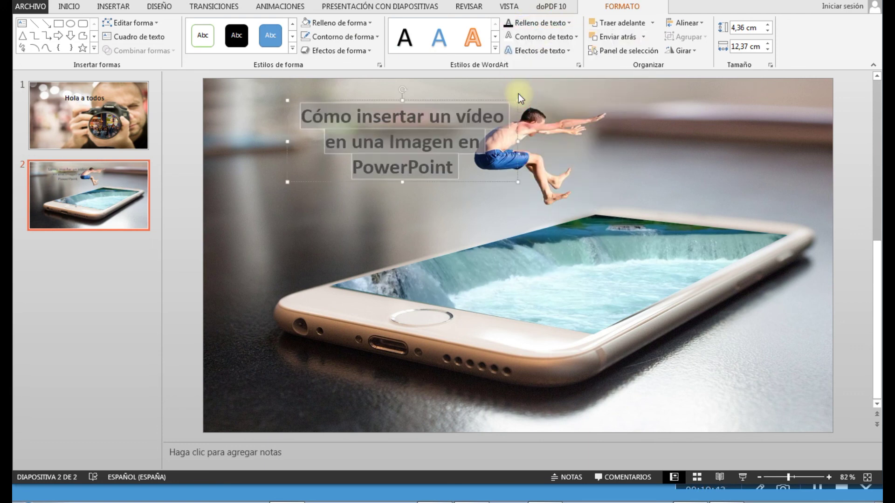
click(550, 49)
mouse_move(542, 71)
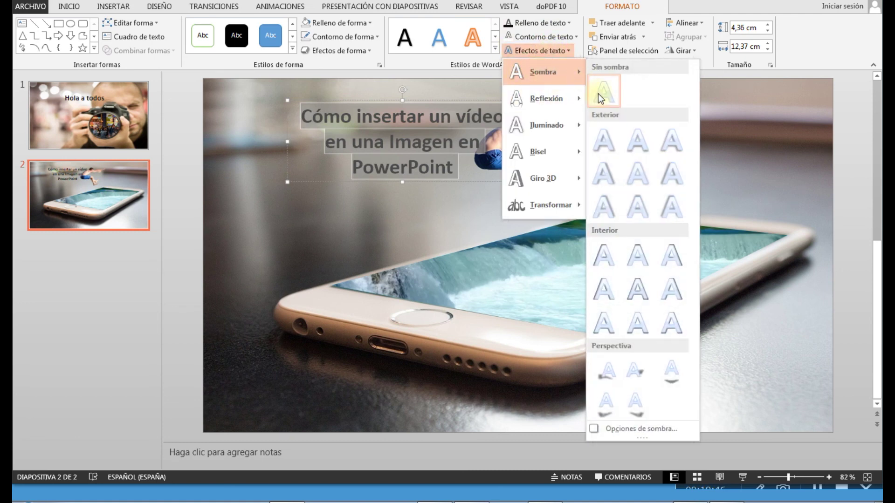
click(640, 379)
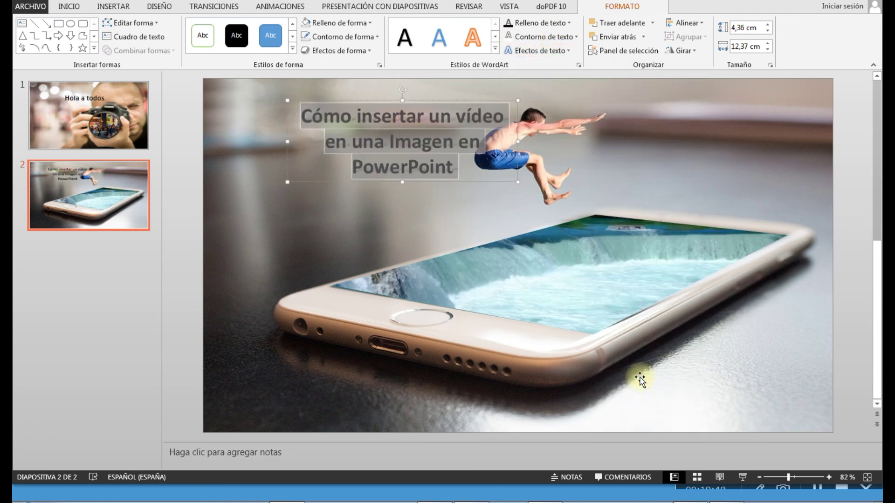
drag(437, 98, 376, 158)
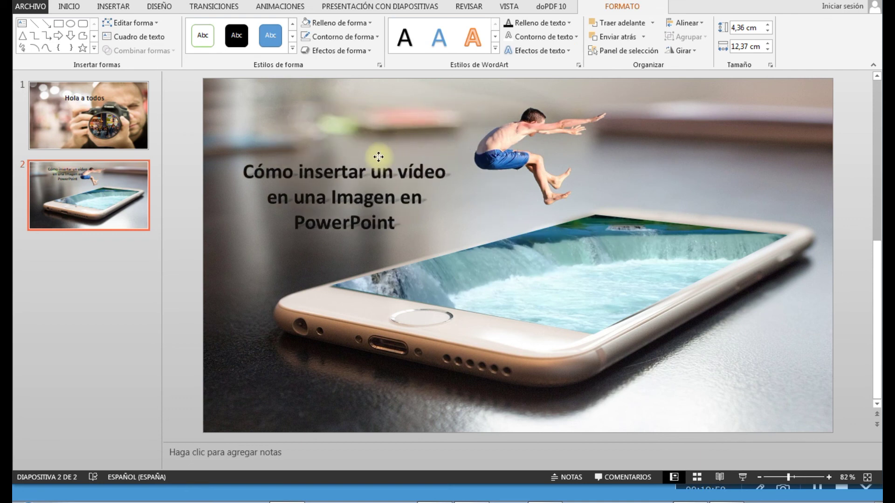
click(671, 240)
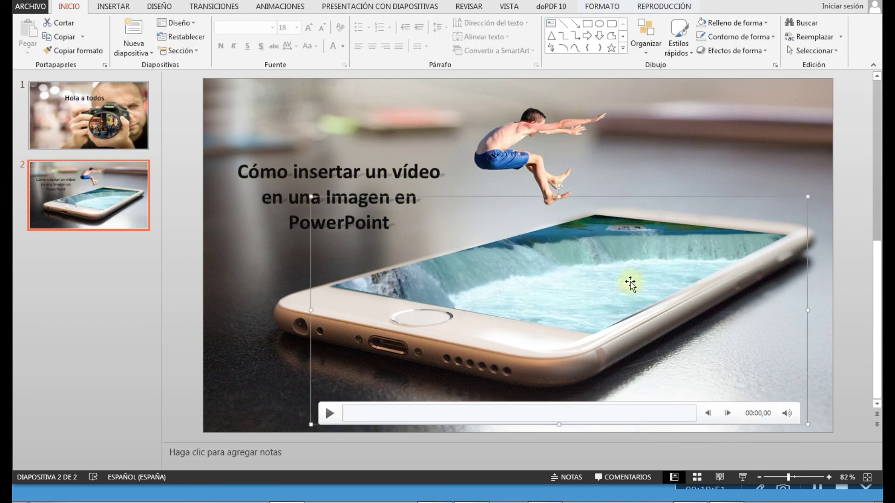
Step: Run slide 2 as a full-screen slide show and play the waterfall video inside the phone
click(743, 477)
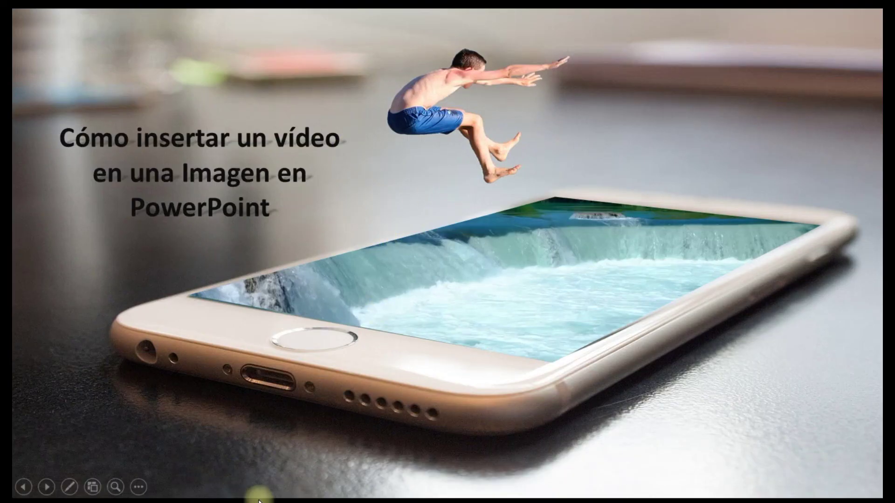
click(183, 469)
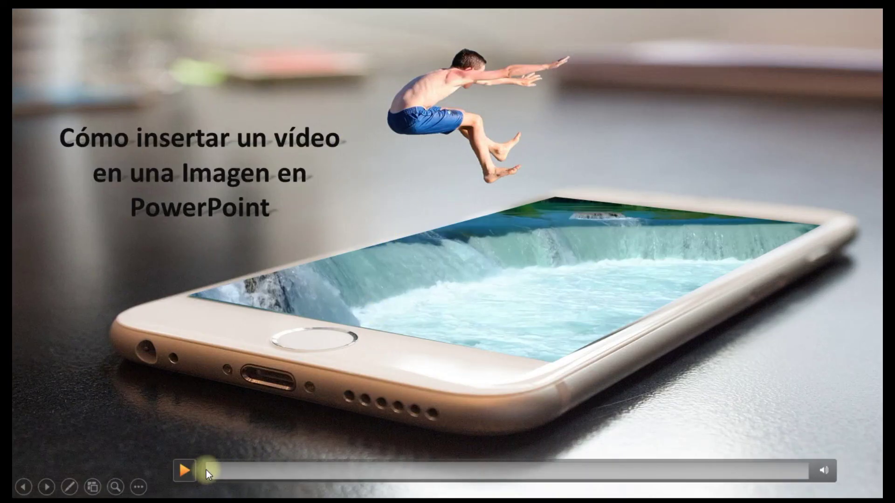